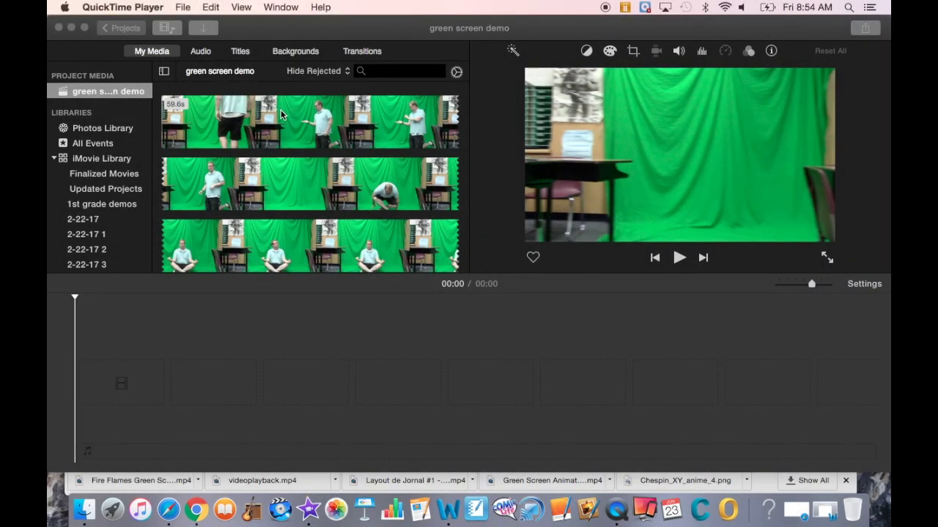
Append a 10-second range of presenter clip MVI_4873 to the empty project timeline.
click(282, 110)
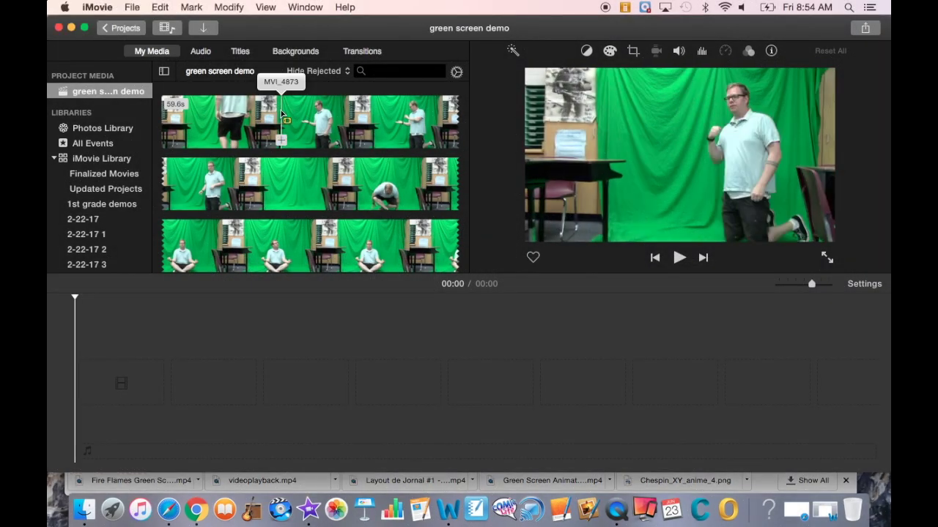
drag(282, 115, 182, 193)
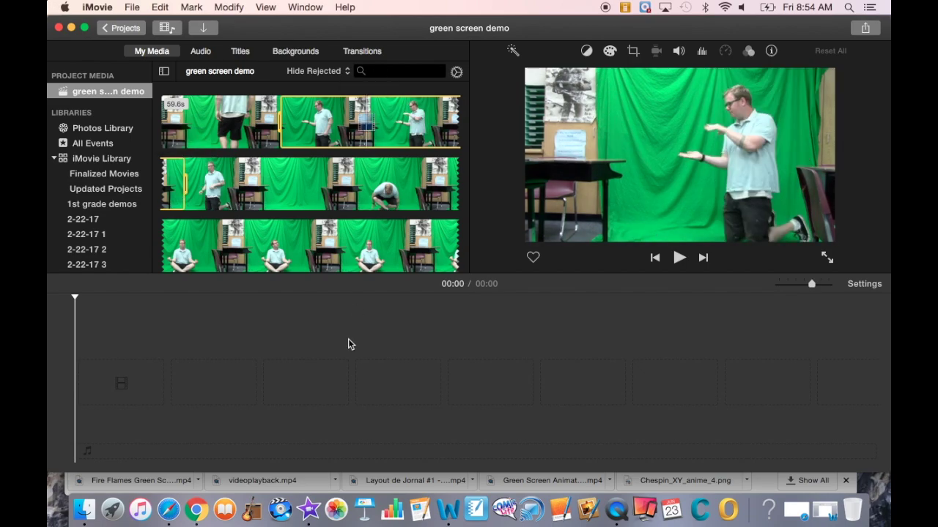
key(e)
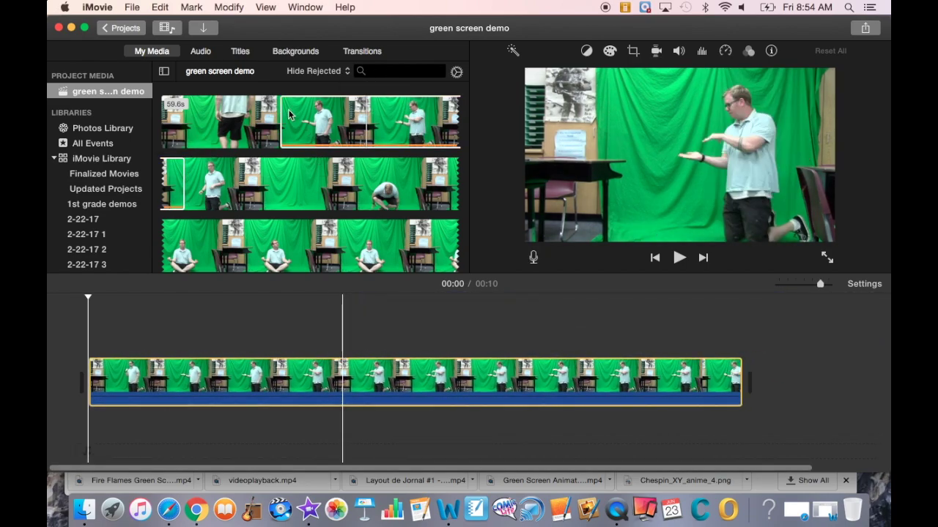
Place the solid Green background under the presenter clip and extend it to 10.7 seconds.
click(280, 52)
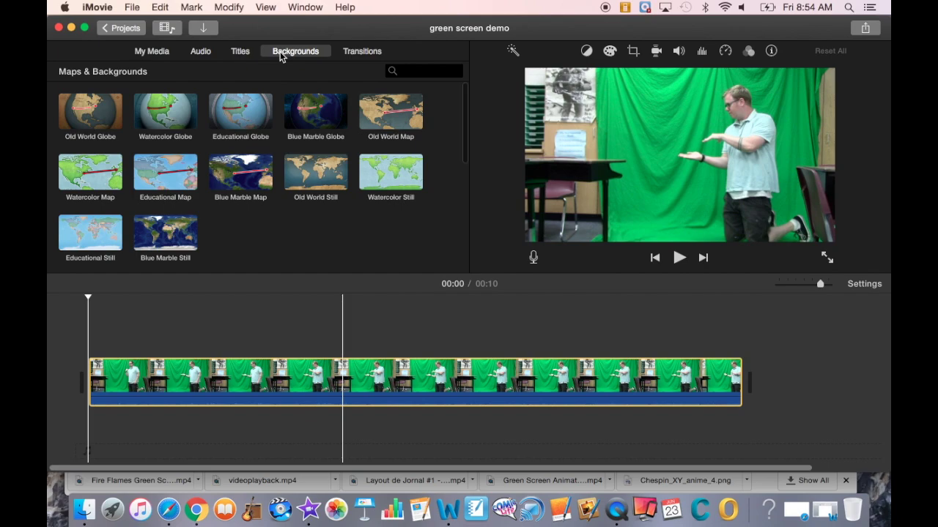
scroll(233, 195, down, 8)
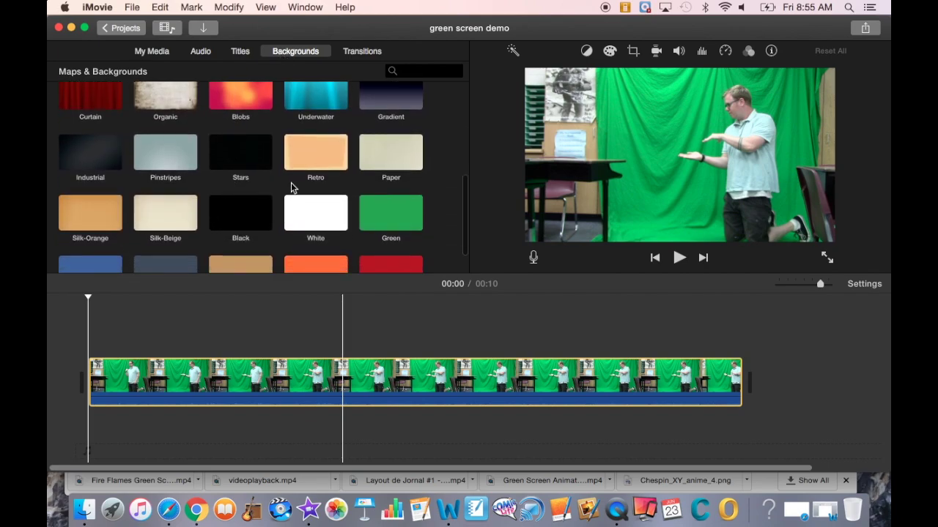
drag(416, 203, 86, 384)
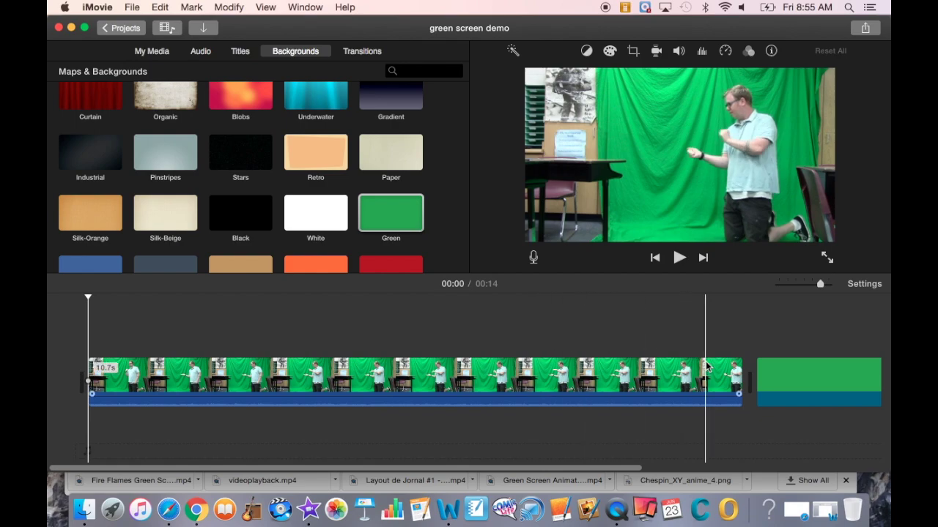
click(703, 329)
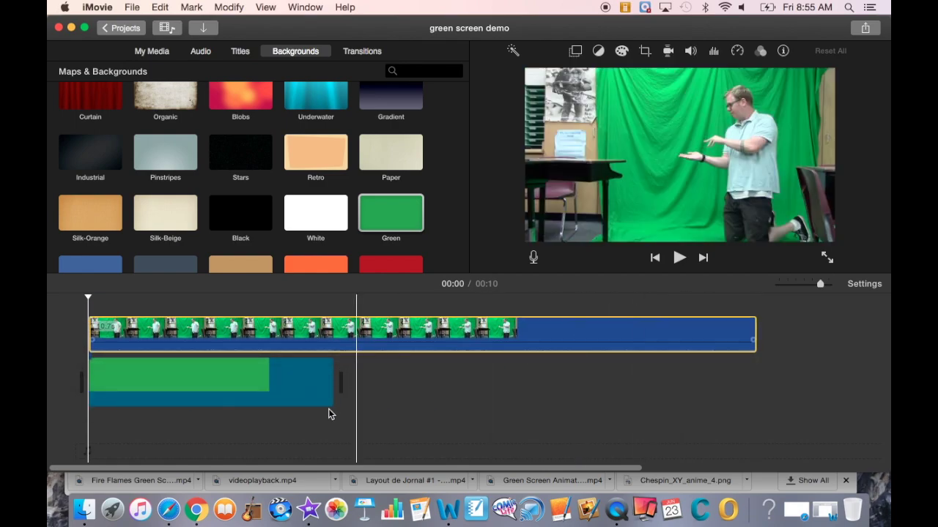
drag(331, 383, 752, 364)
click(637, 344)
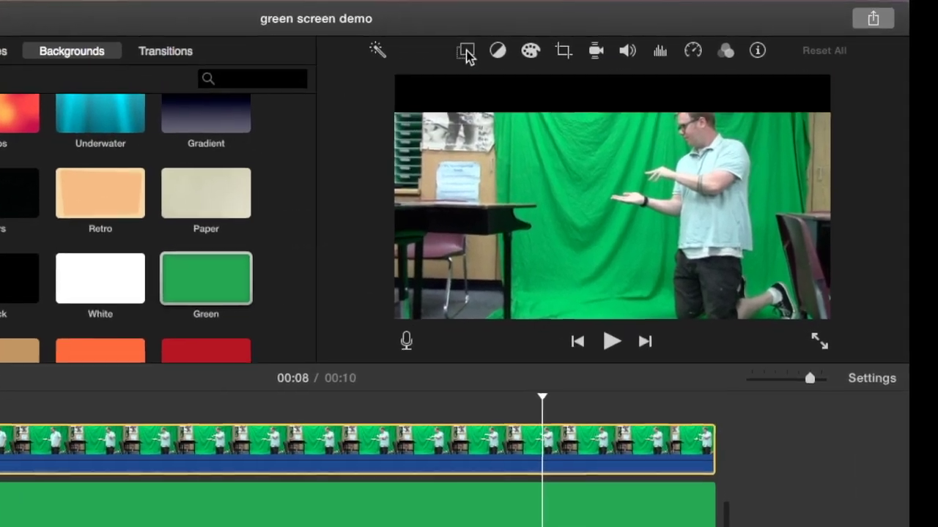
Set the presenter overlay to Green/Blue Screen and crop the desk off the left side.
click(526, 51)
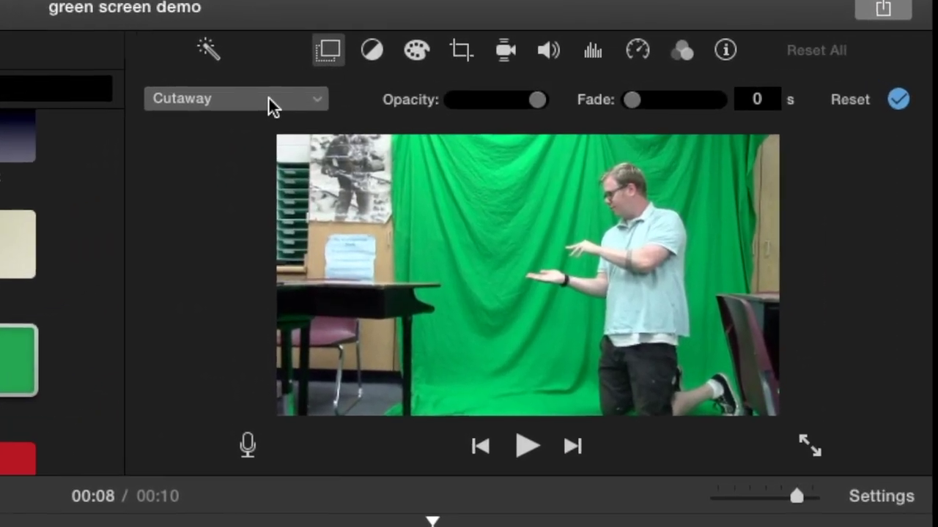
click(324, 93)
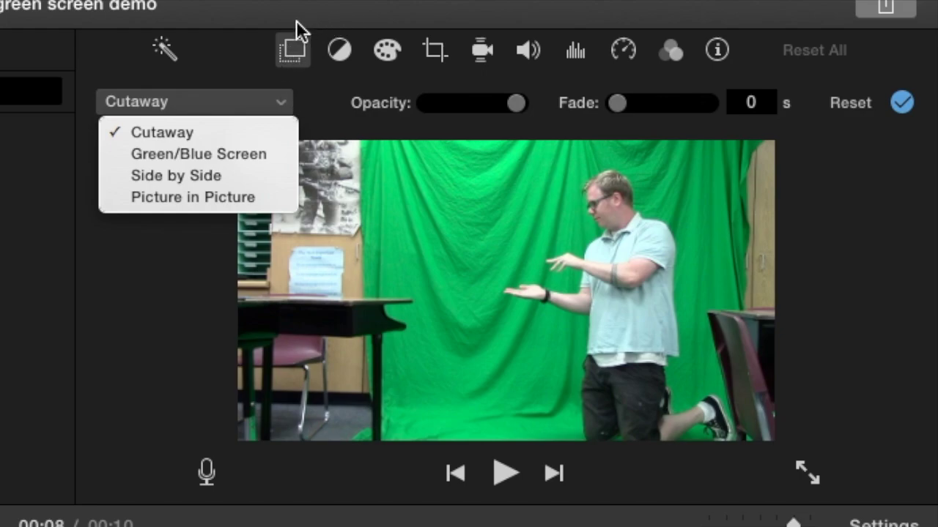
click(214, 154)
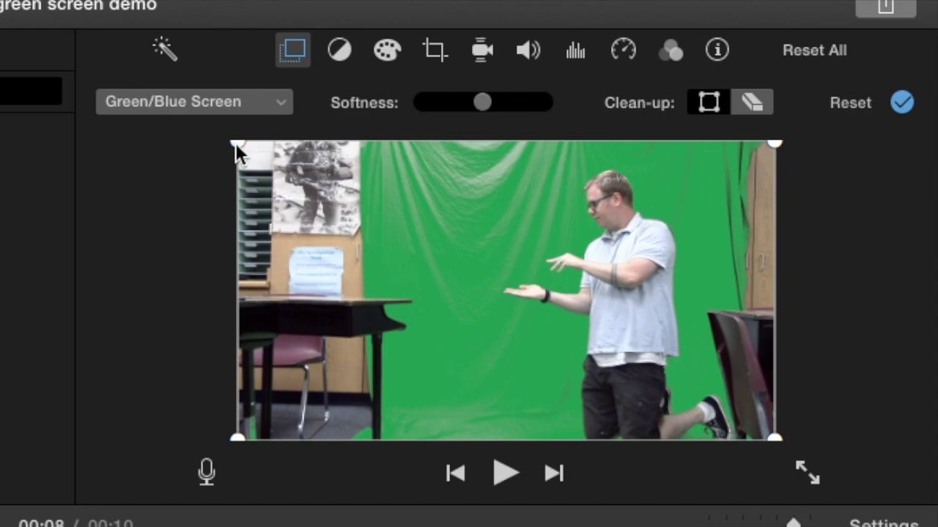
drag(236, 143, 423, 140)
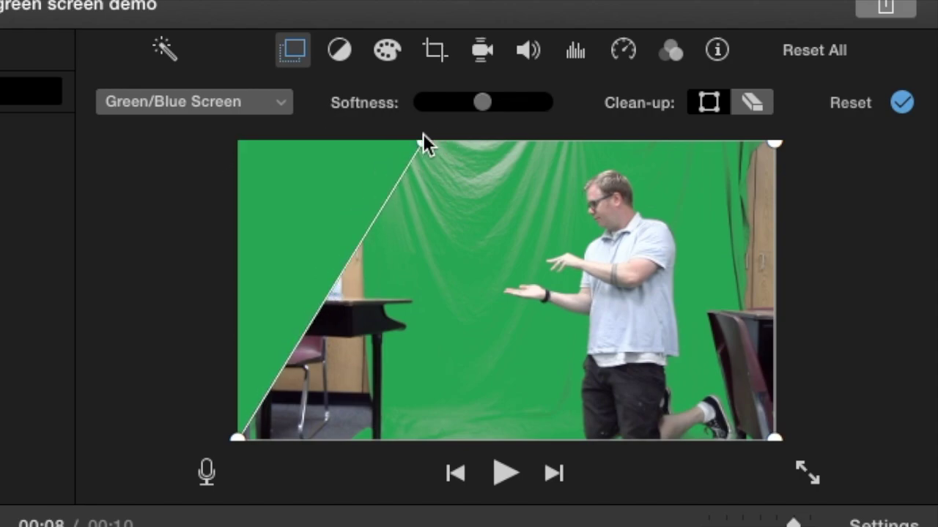
drag(245, 439, 415, 447)
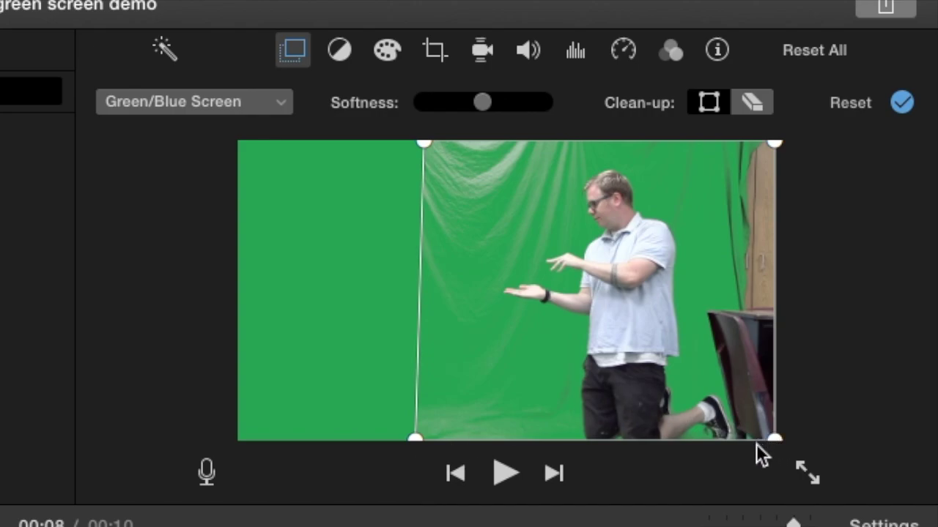
Crop the chair off the right side, erase the curtain wrinkles, and apply the key.
drag(775, 144, 708, 133)
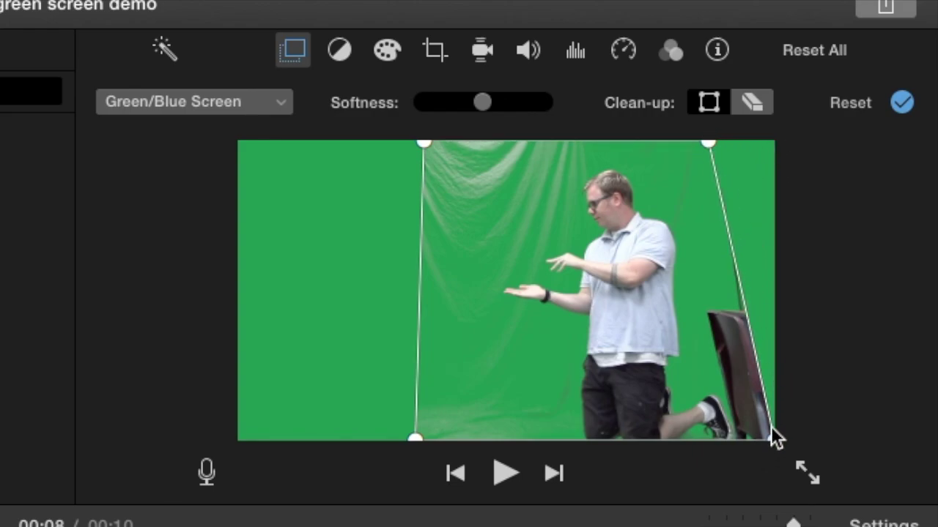
drag(771, 432, 736, 457)
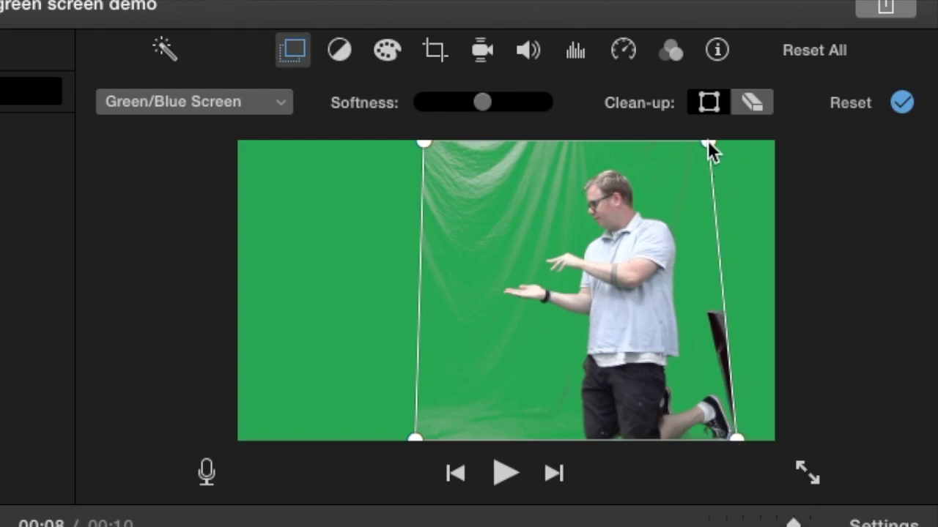
drag(708, 143, 666, 145)
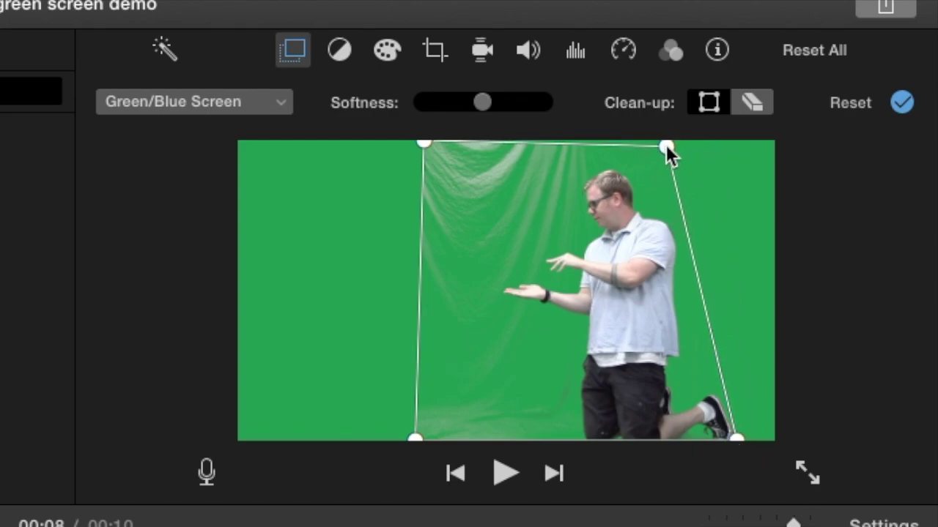
click(754, 103)
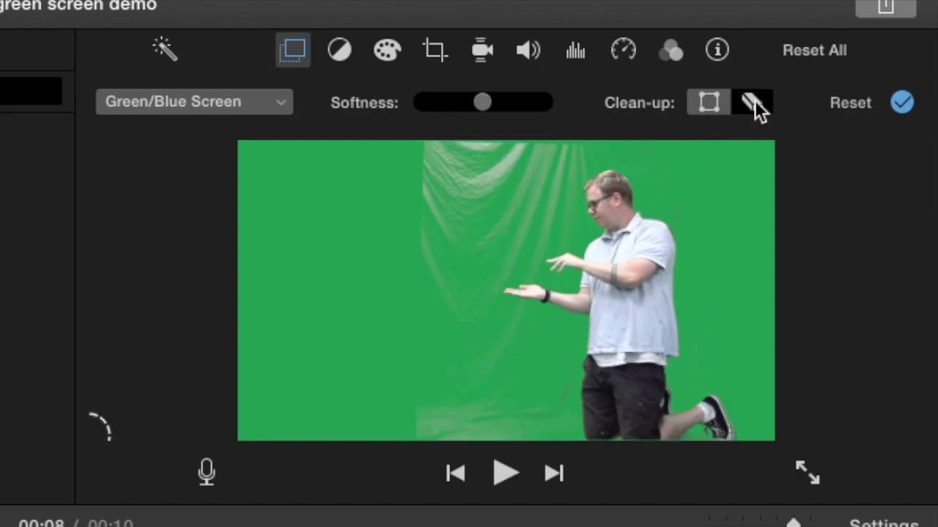
click(505, 166)
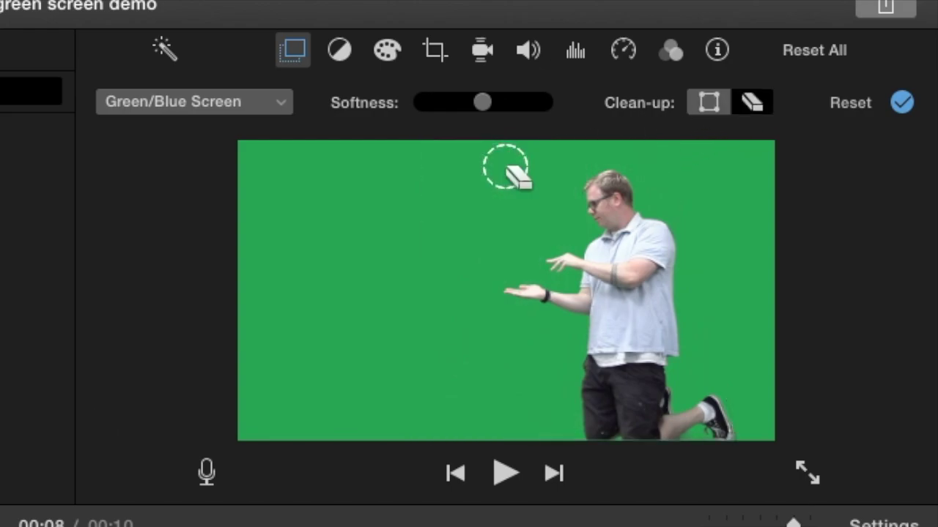
click(904, 106)
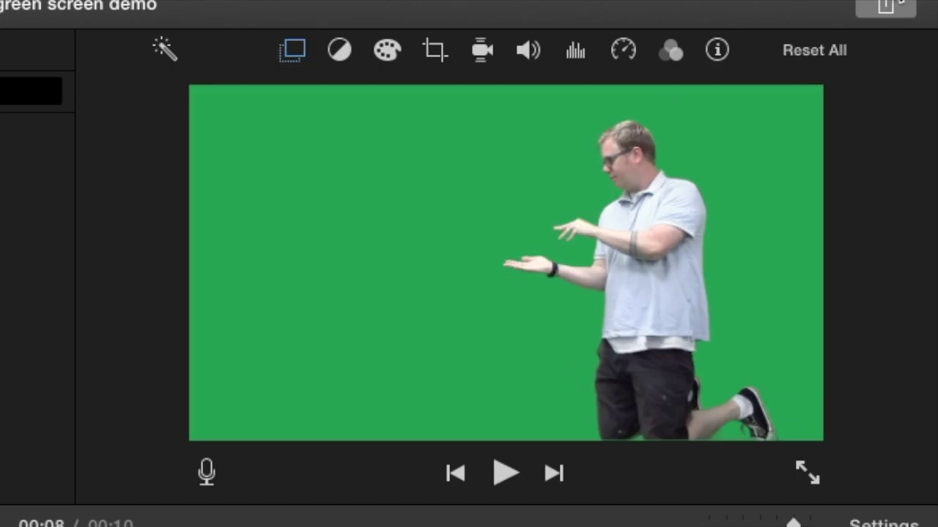
Start a Share > File export and create a new 'gs demo' folder in Movies.
click(886, 7)
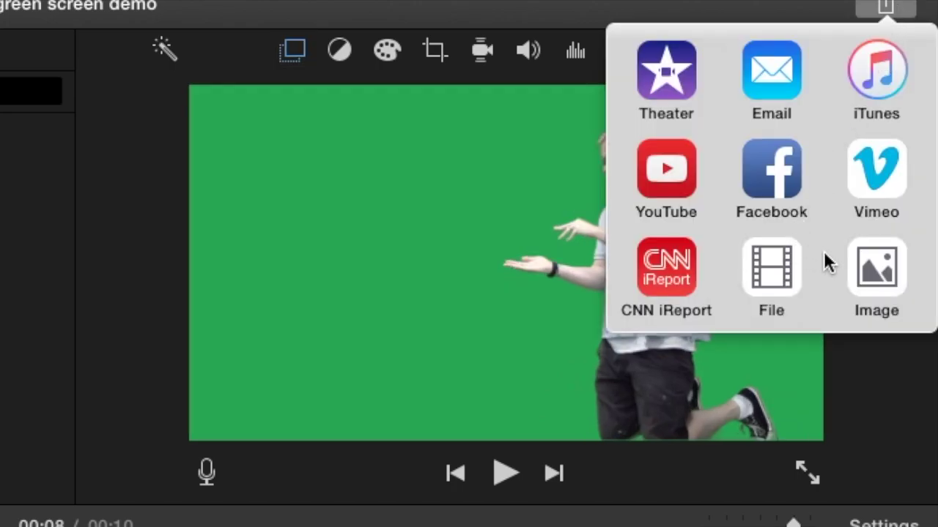
click(785, 277)
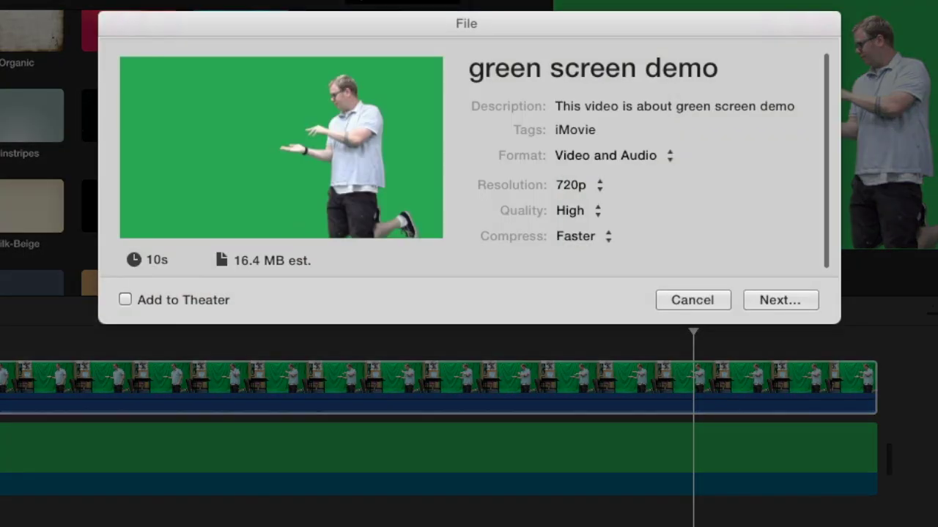
click(779, 300)
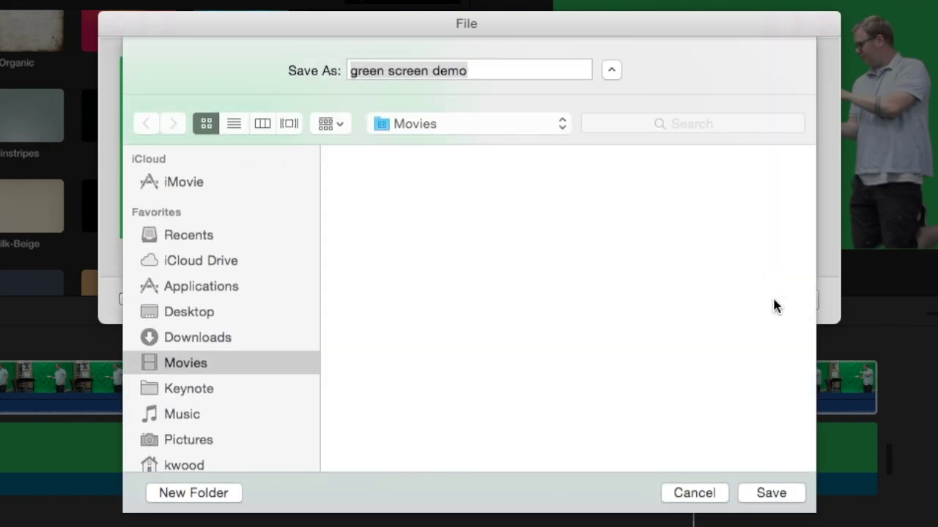
click(229, 495)
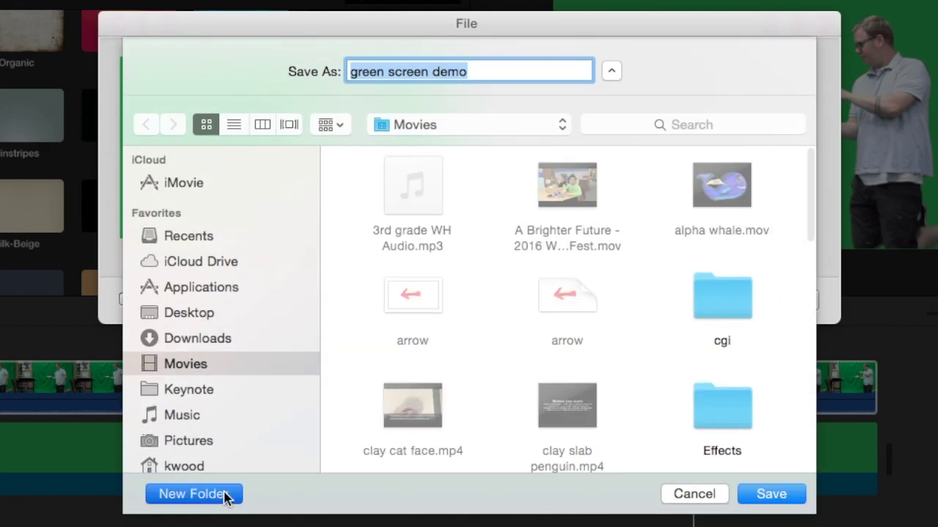
text(gs demo)
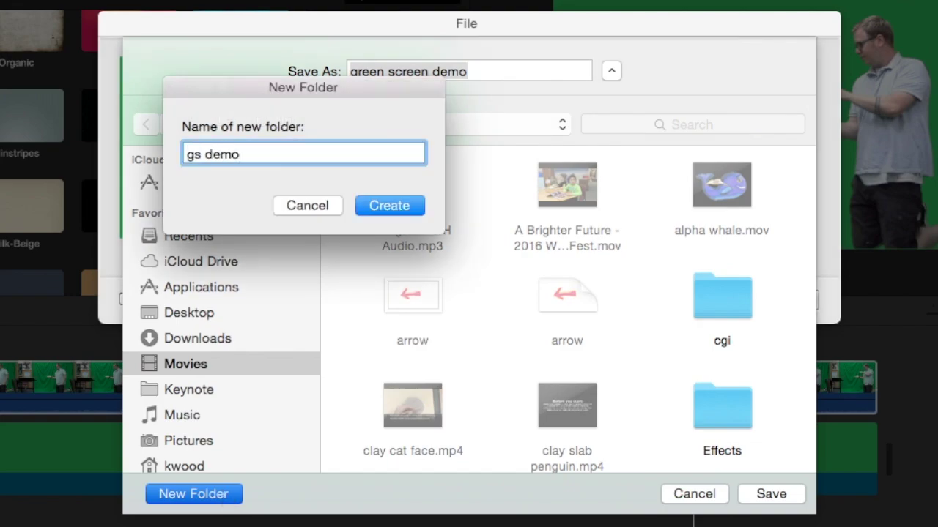
key(Return)
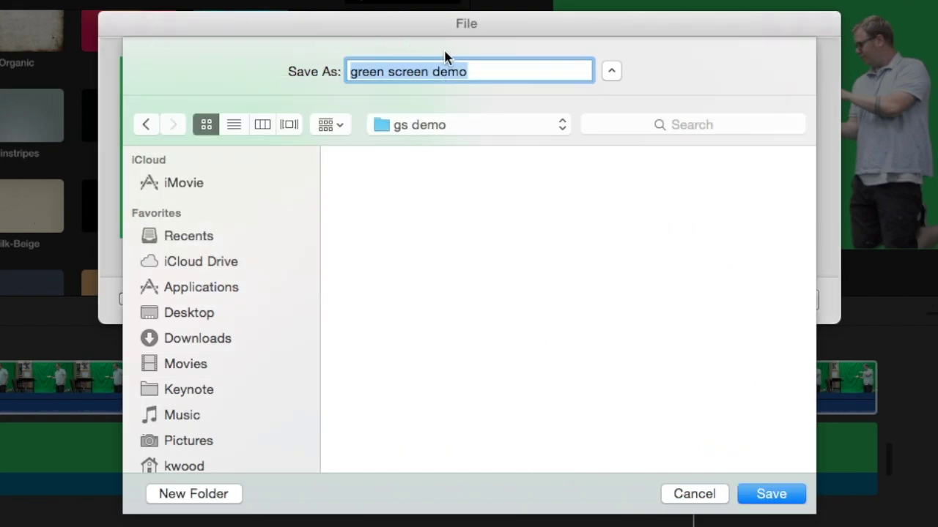
Name the exported file '1' and save it into the gs demo folder.
click(484, 71)
double_click(484, 71)
triple_click(483, 71)
text(1)
key(Return)
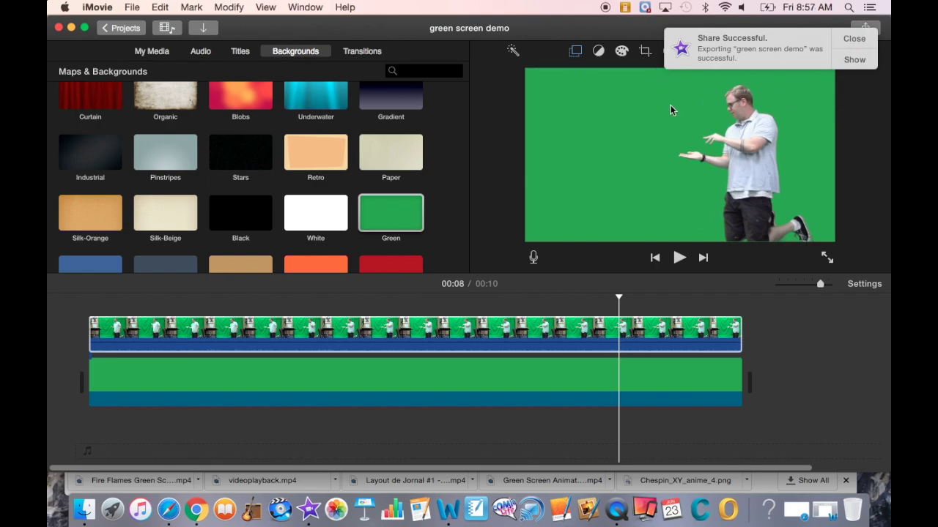
Delete the keyed standing clip and layer a 10.7-second section of the seated clip above the green background.
click(150, 51)
click(267, 332)
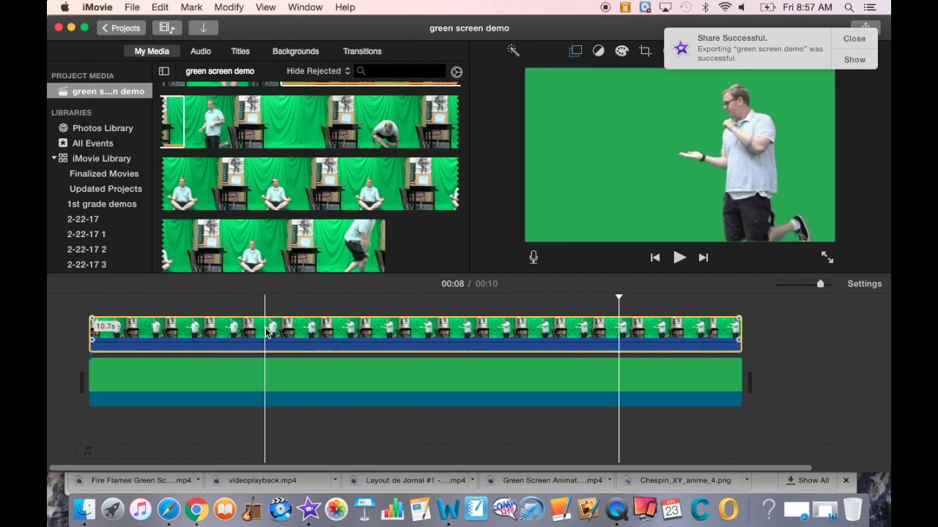
click(267, 332)
key(Delete)
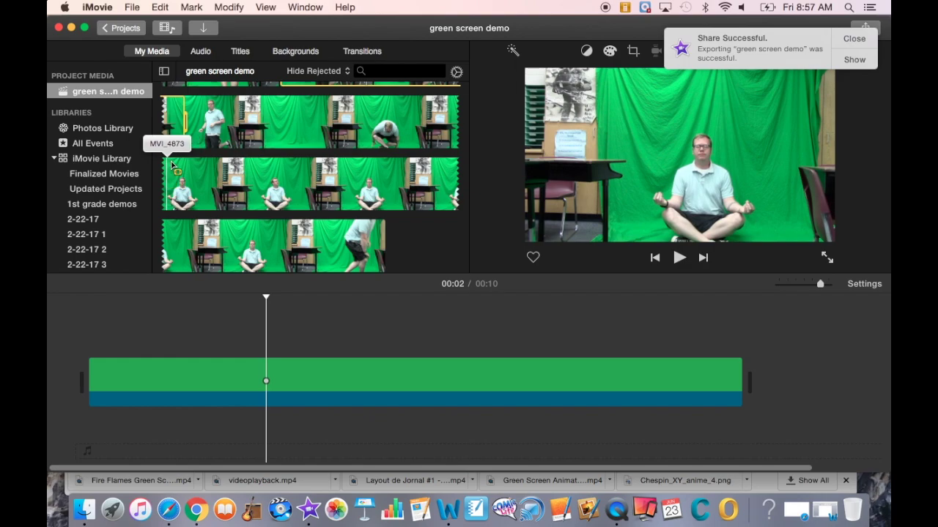
drag(167, 176, 365, 167)
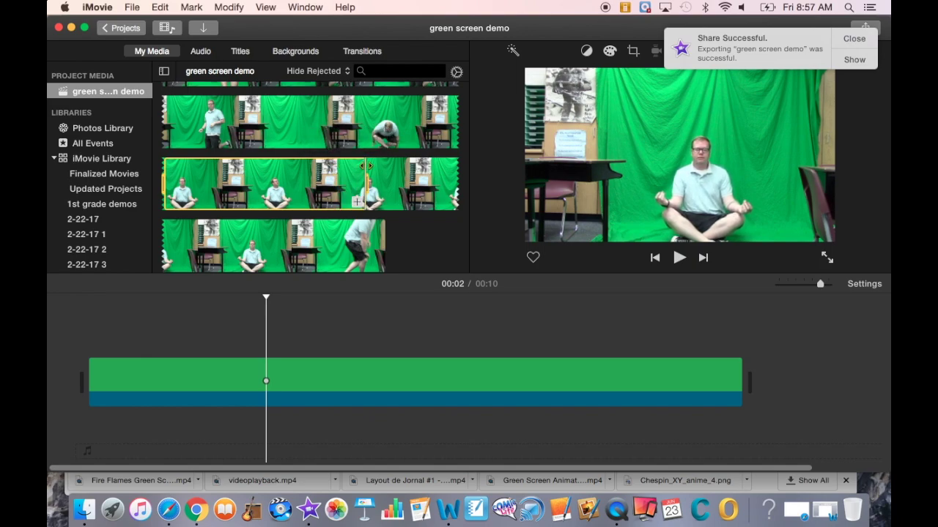
drag(332, 284, 87, 314)
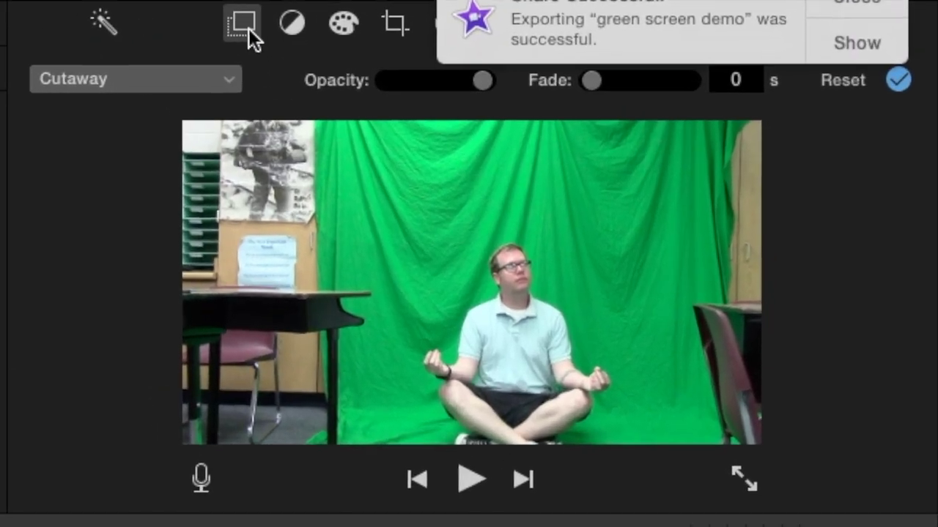
Switch the seated clip's overlay to Green/Blue Screen and mask off the classroom on the left.
click(243, 28)
click(192, 73)
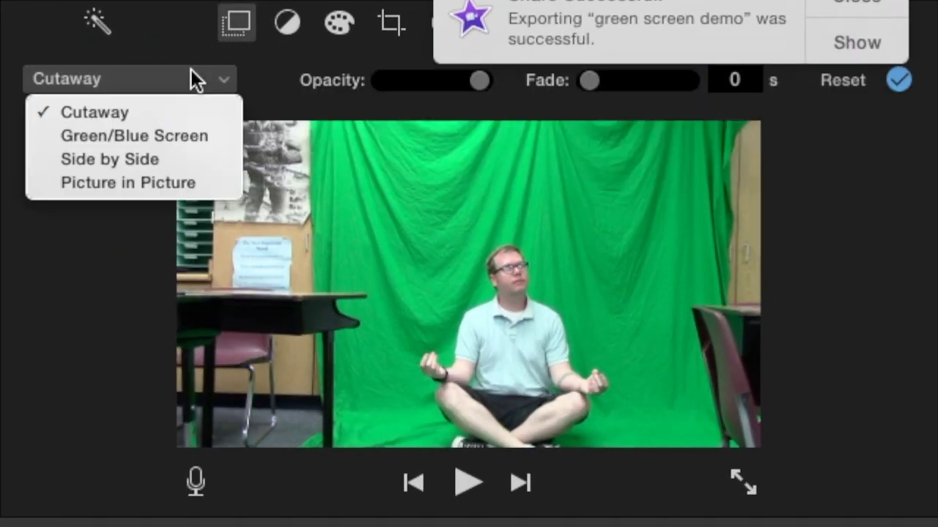
click(177, 135)
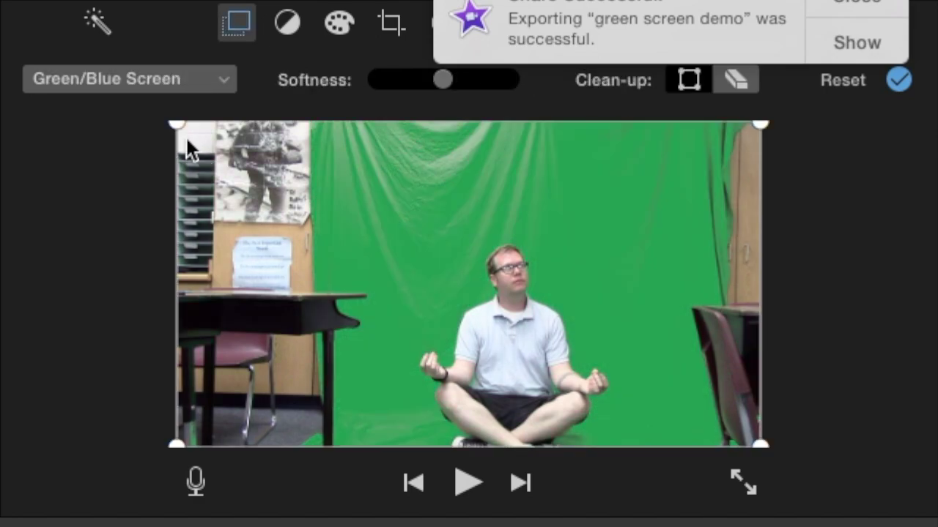
drag(175, 125, 405, 120)
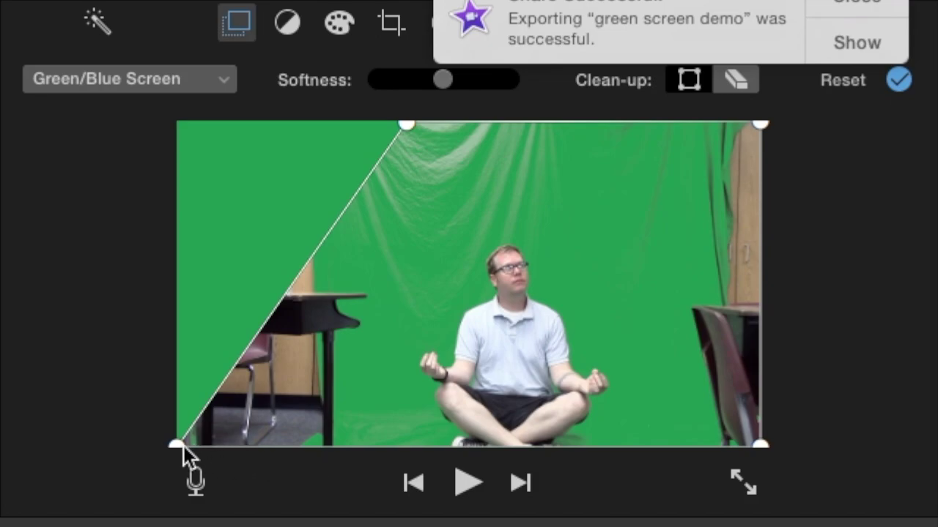
drag(176, 443, 355, 452)
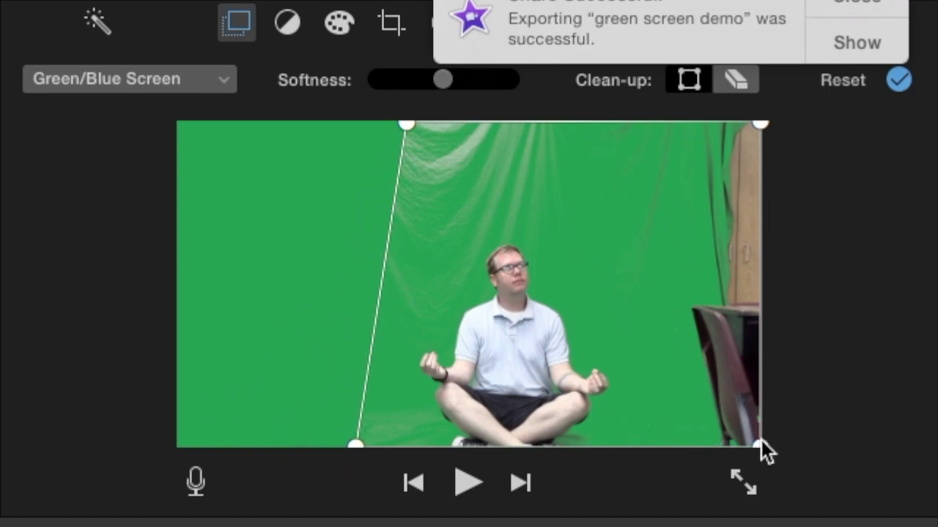
Mask off the classroom on the right, erase the curtain wrinkles near the top, and apply.
drag(761, 442, 677, 458)
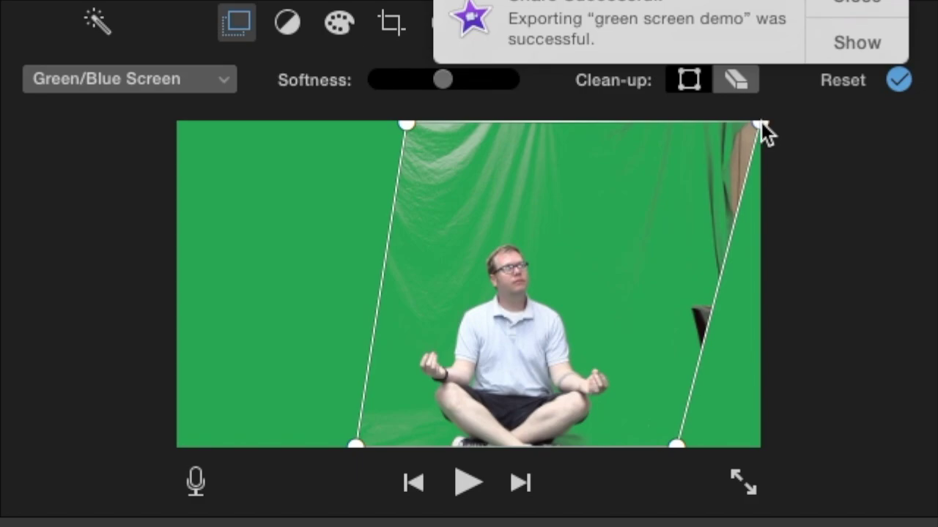
drag(761, 123, 644, 124)
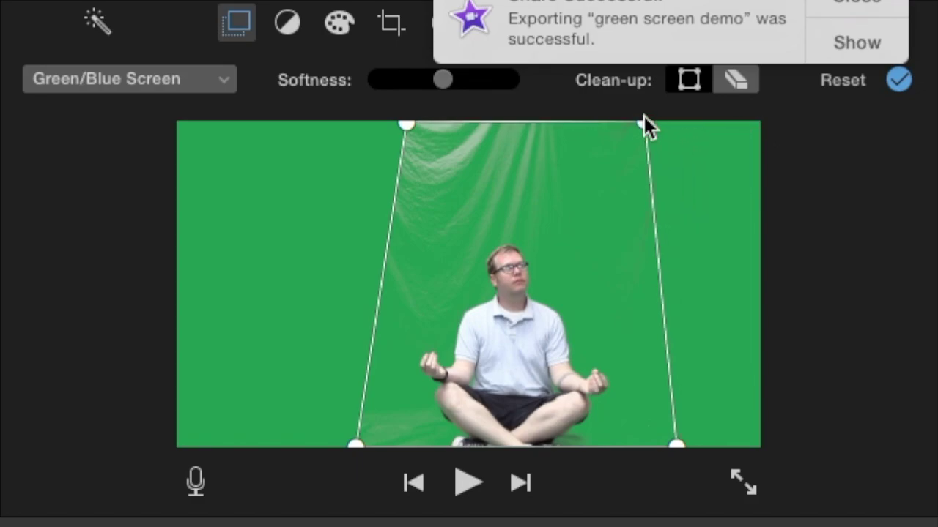
click(736, 79)
click(458, 151)
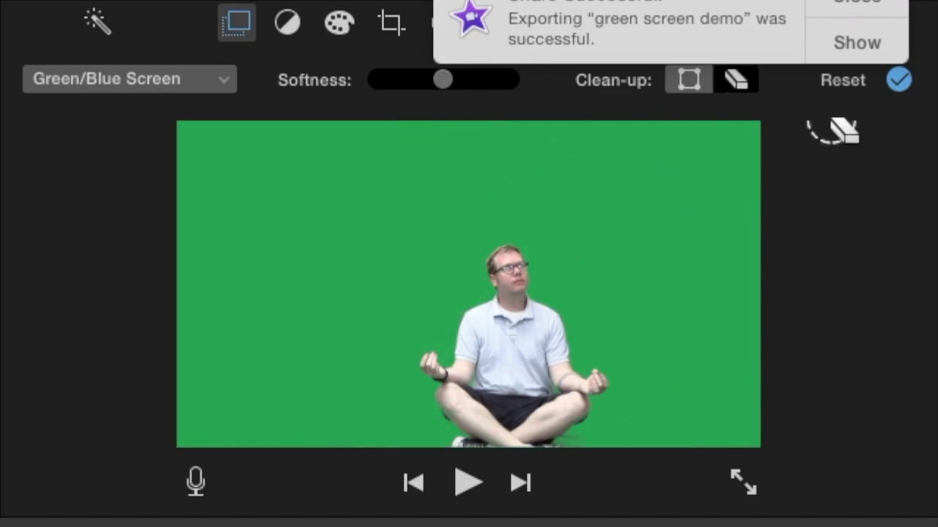
click(900, 79)
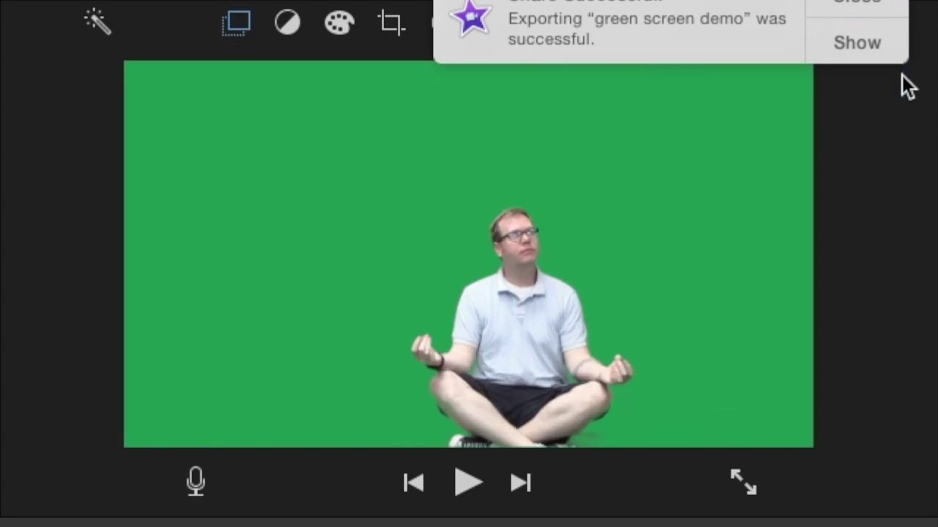
Export the seated version as file '2' into the gs demo folder.
click(890, 8)
click(871, 2)
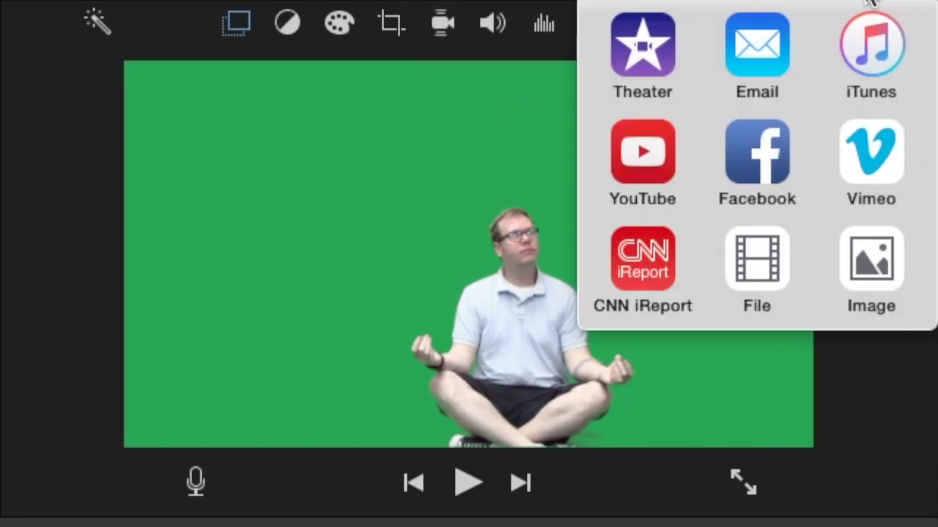
click(760, 263)
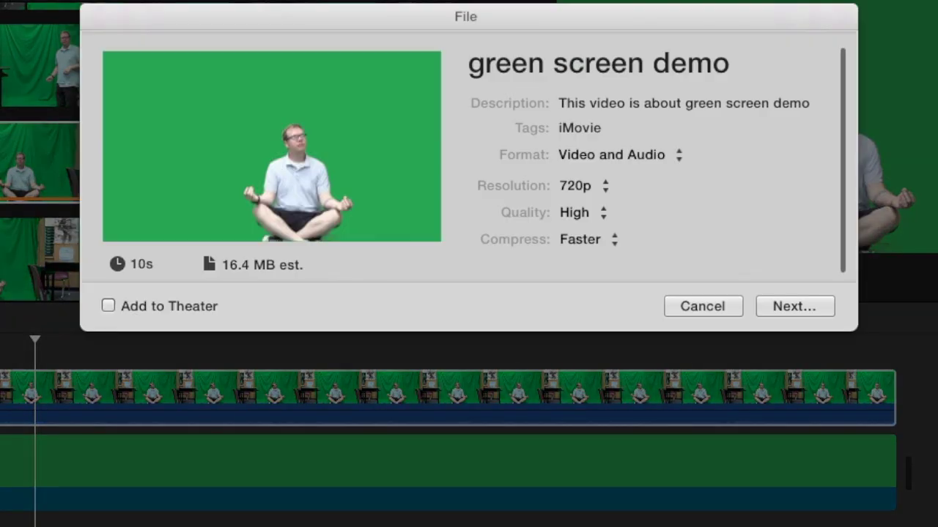
click(789, 307)
text(2)
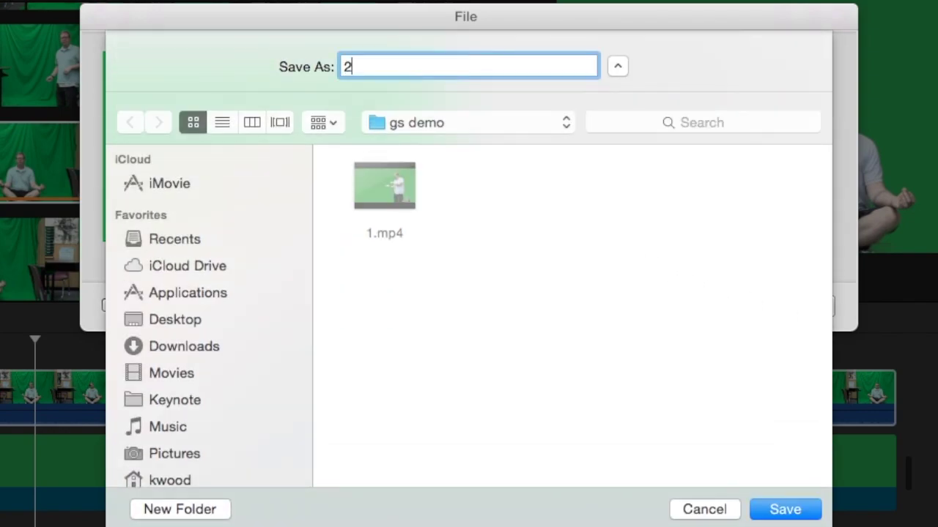
key(Return)
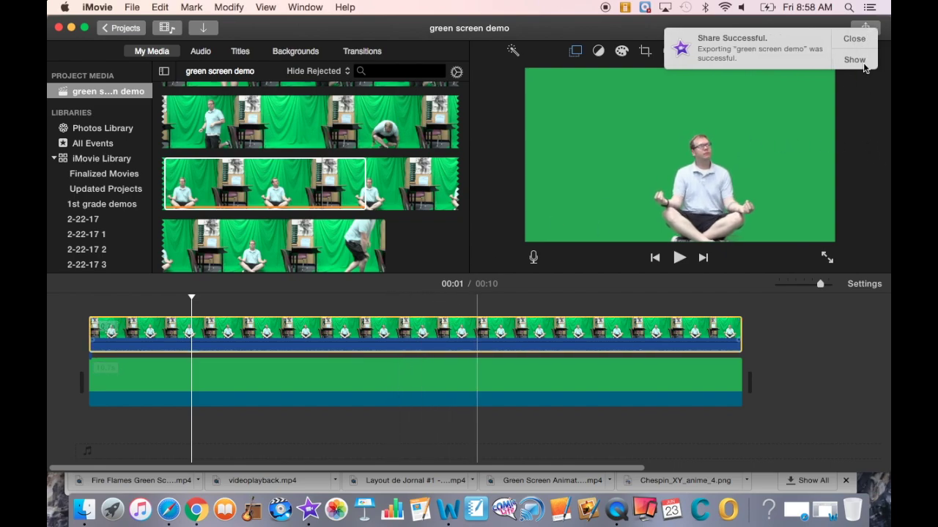
Dismiss the share notice and delete all clips from the project timeline.
click(854, 39)
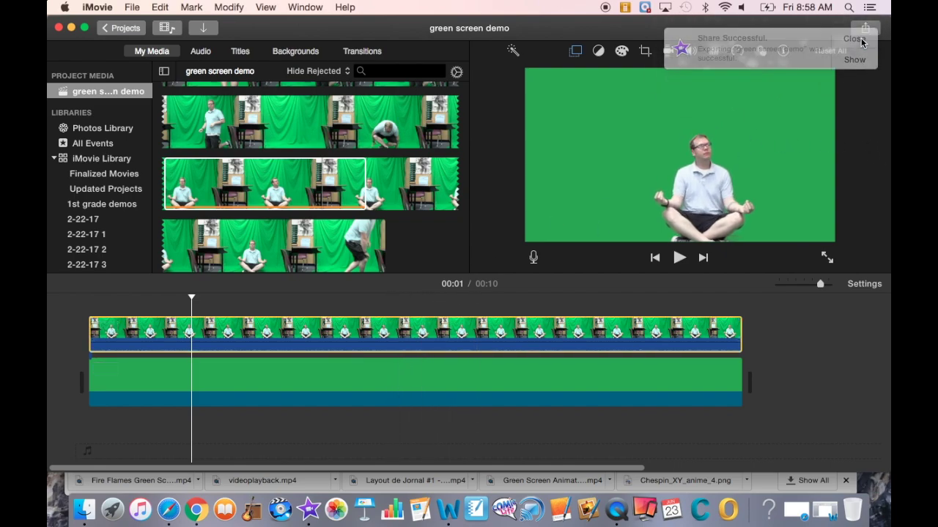
click(313, 378)
key(Delete)
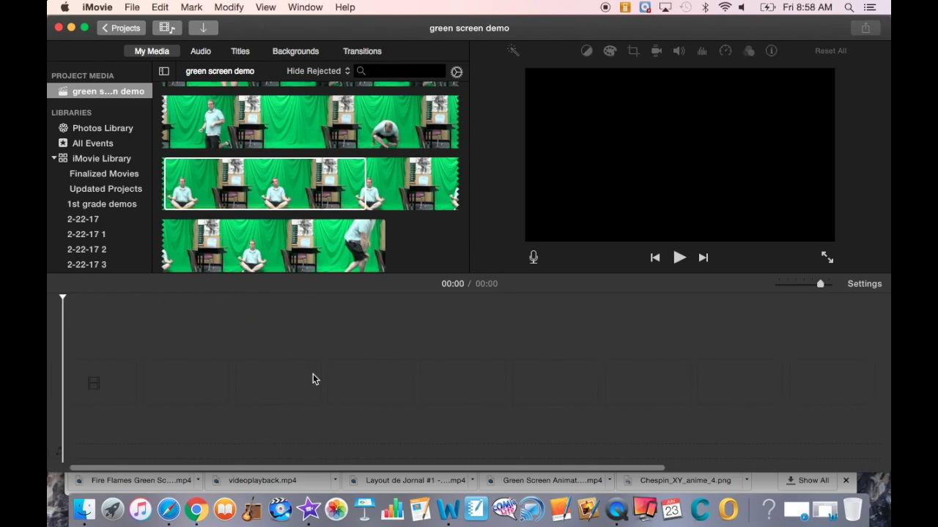
click(84, 511)
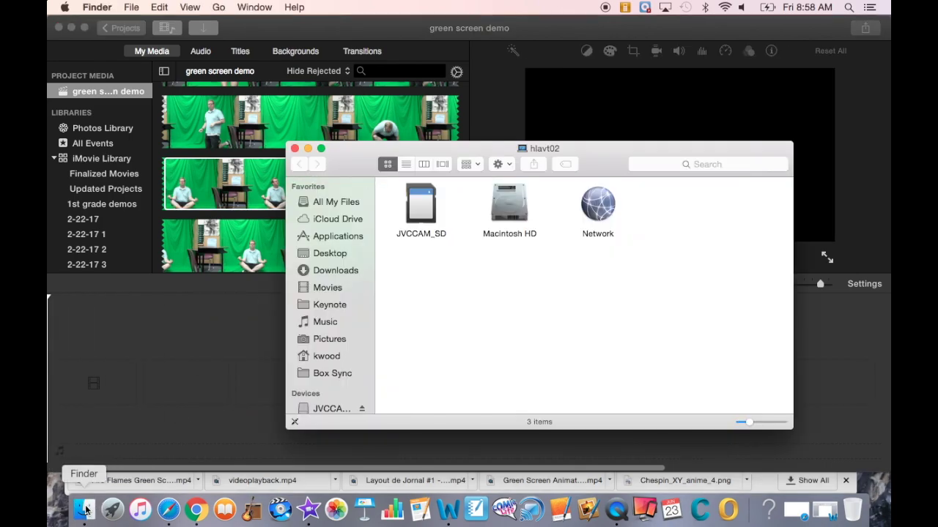
From Movies > gs demo, add 1.mp4 to the iMovie timeline with 2.mp4 stacked above it.
click(332, 290)
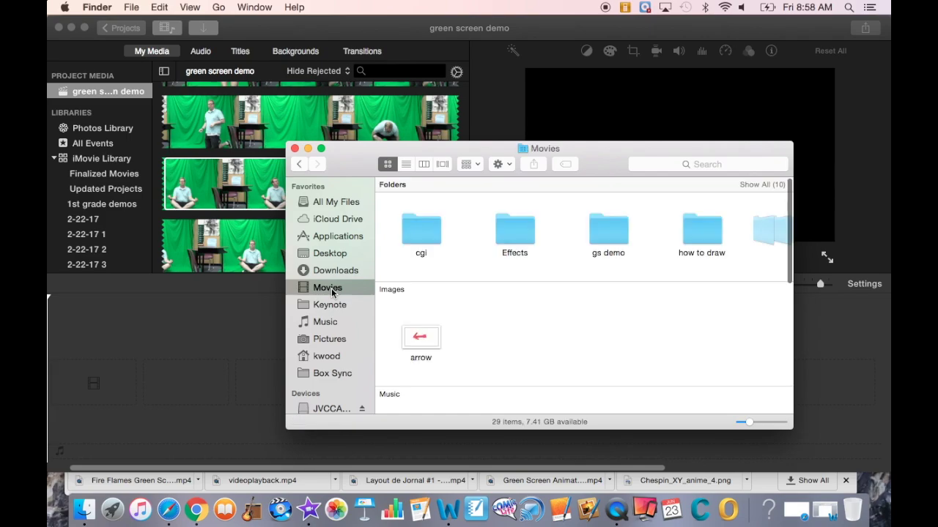
double_click(533, 233)
click(297, 164)
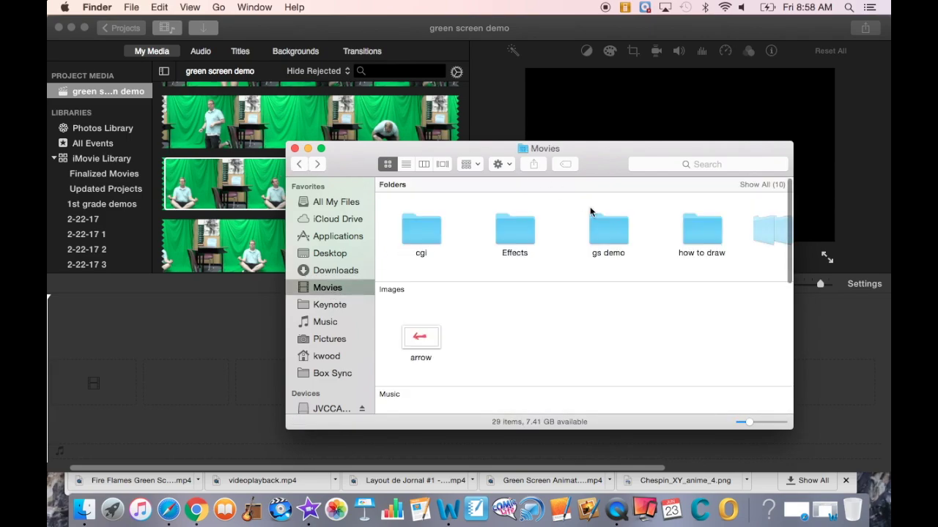
double_click(596, 232)
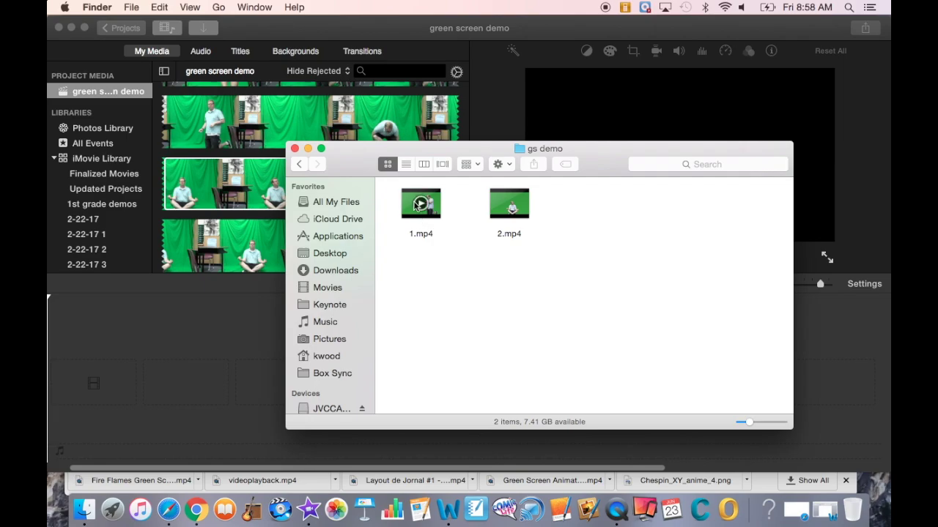
drag(407, 203, 132, 385)
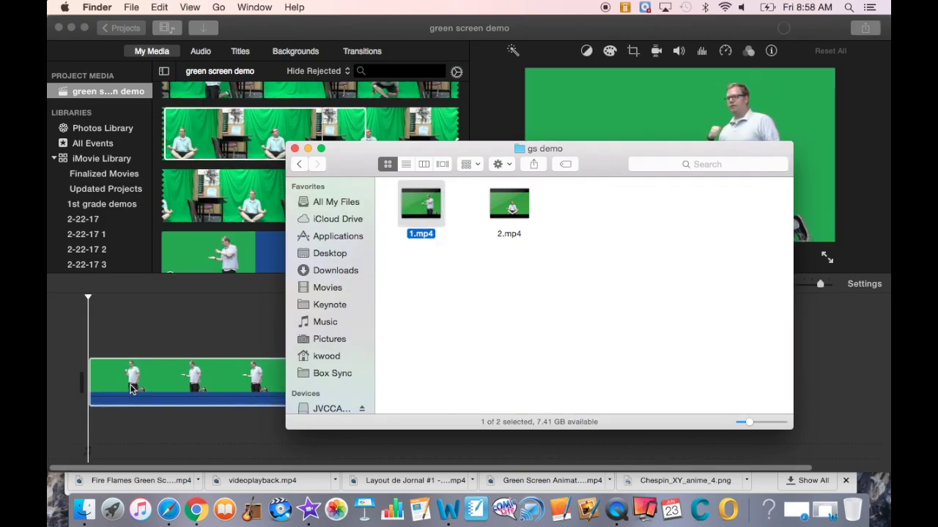
drag(508, 205, 94, 326)
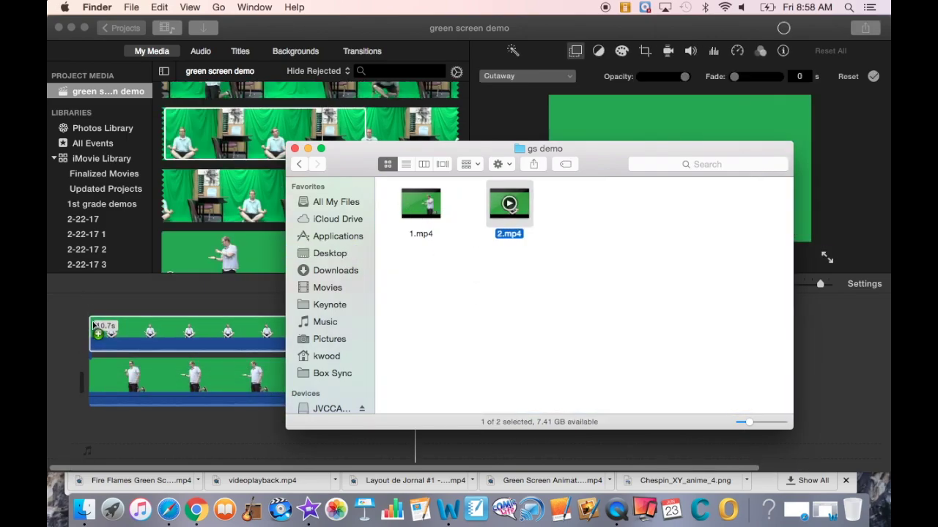
click(202, 329)
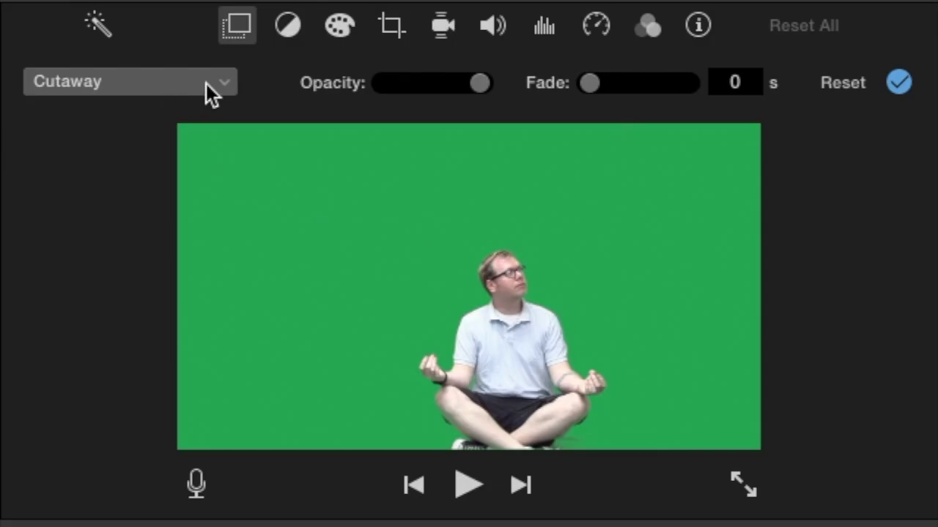
Make the 2.mp4 overlay Picture in Picture and move the inset to the frame's centre.
click(570, 77)
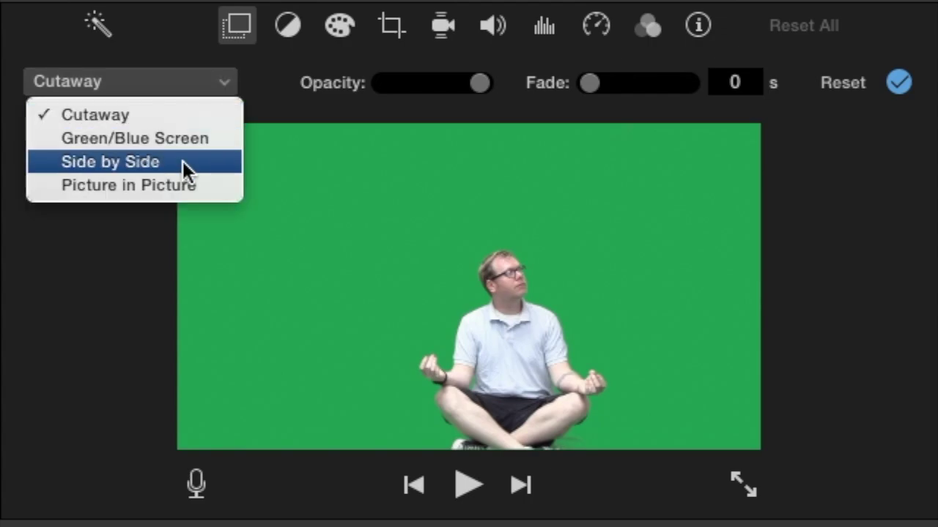
click(181, 186)
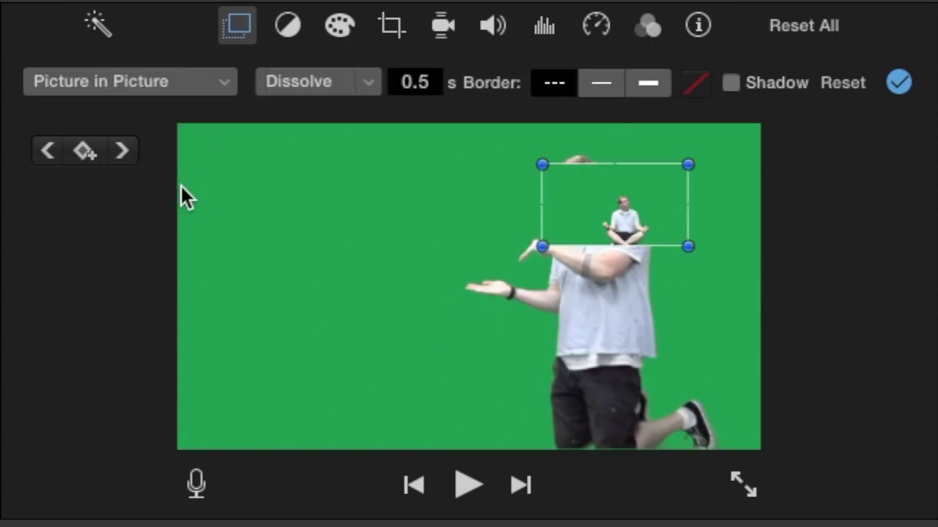
drag(642, 224, 492, 265)
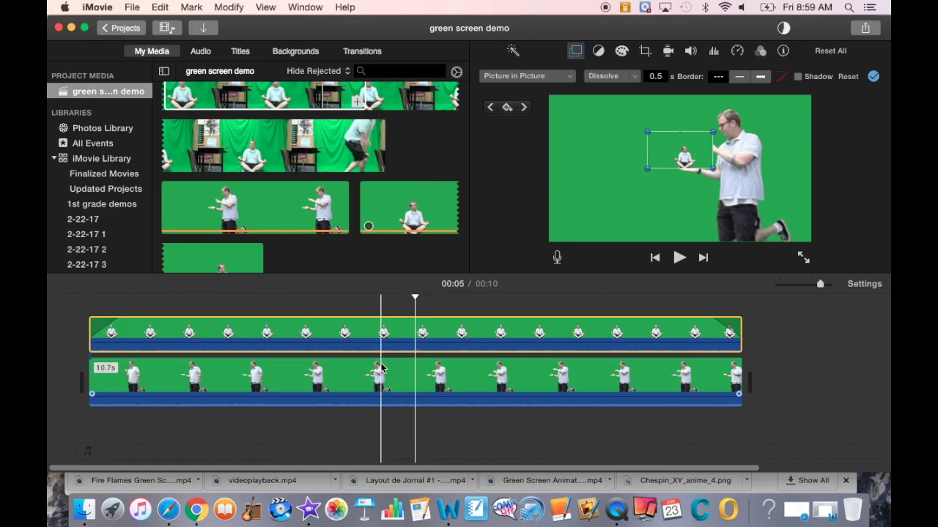
click(381, 375)
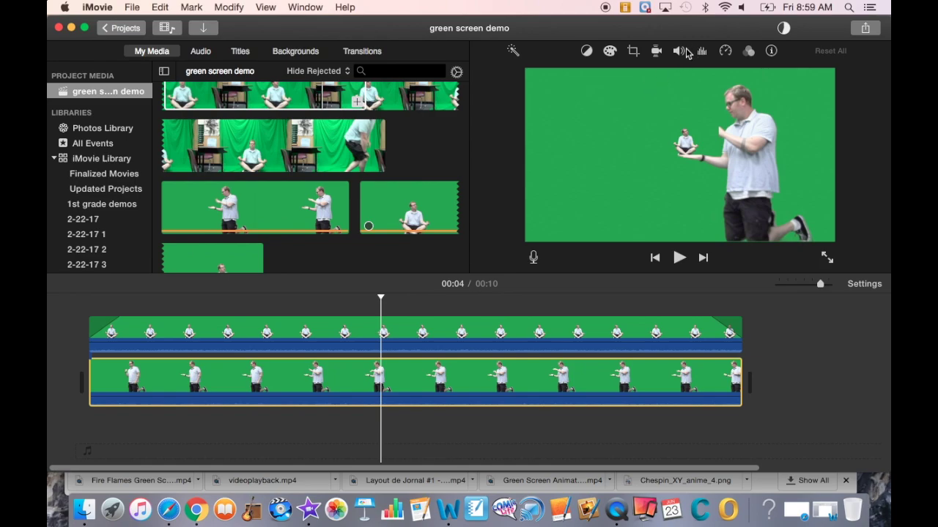
Apply Crop to Fill on the standing presenter clip, tightening the corners to enlarge him.
click(635, 51)
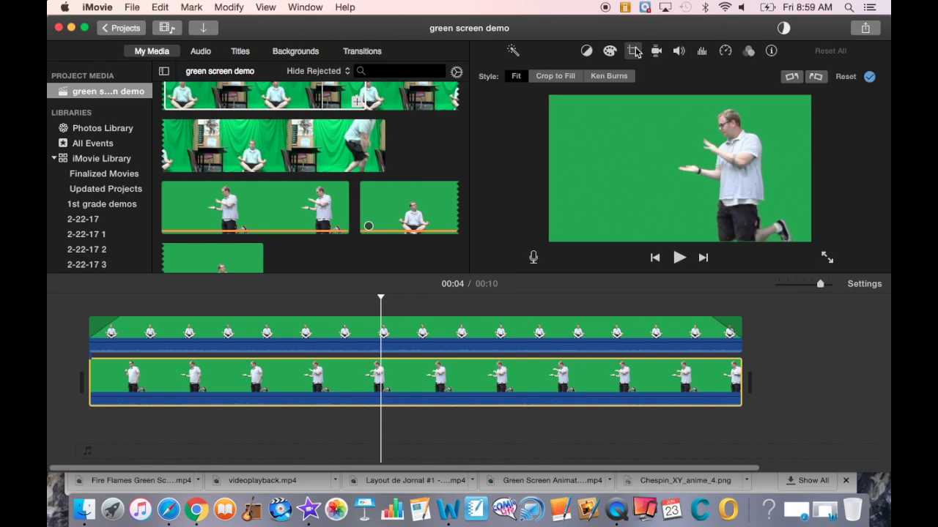
click(554, 77)
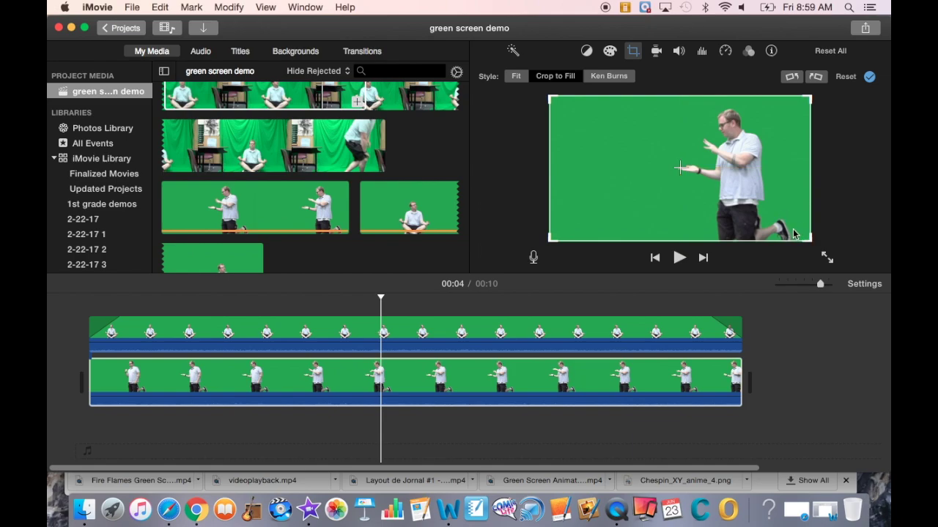
drag(811, 238, 770, 199)
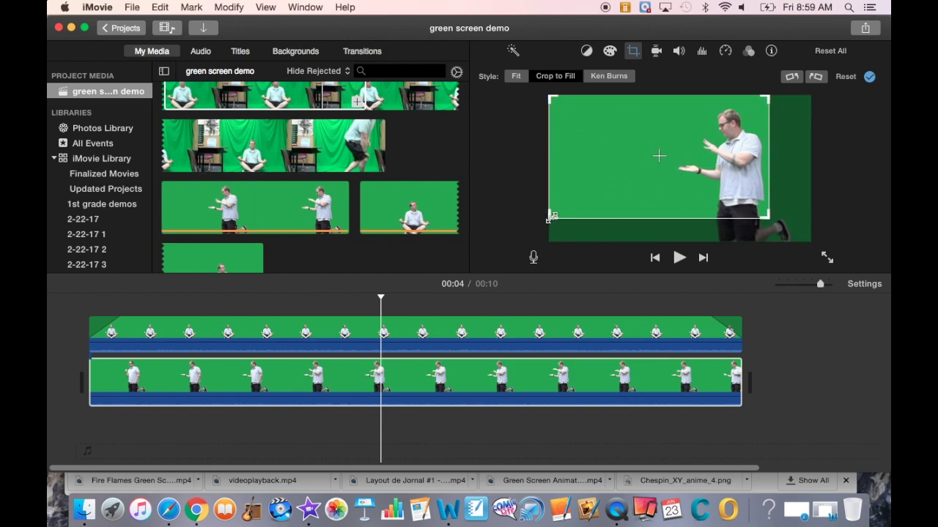
drag(551, 217, 609, 174)
click(870, 77)
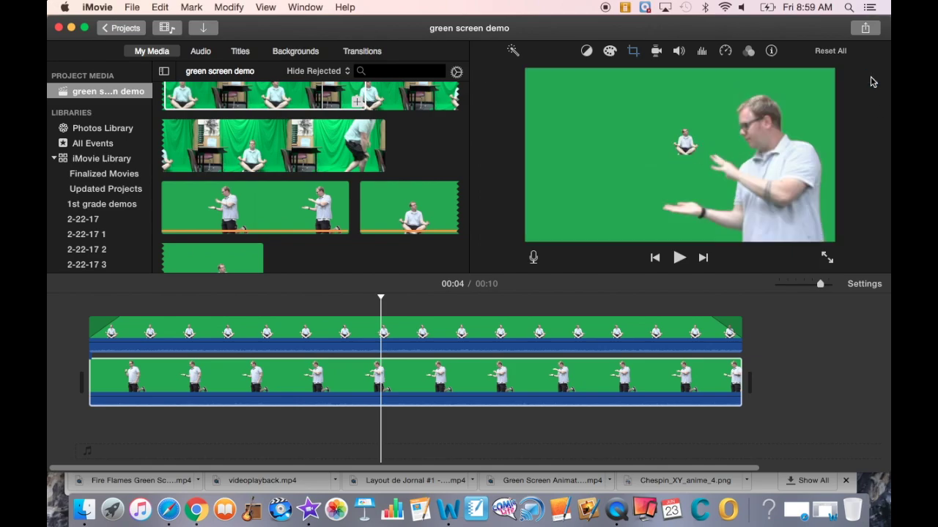
click(349, 328)
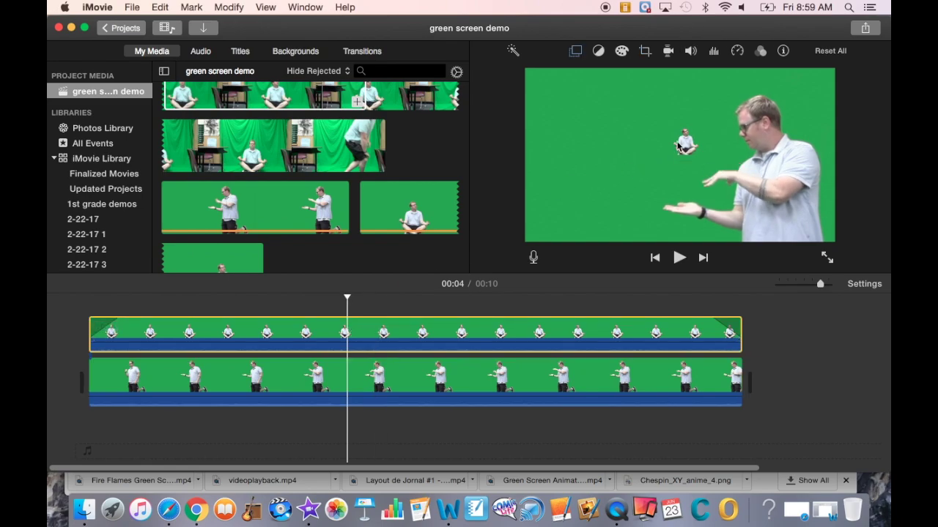
Enlarge the presenter inset, move it down-right beside the hand, and set its dissolve to 0.
click(577, 51)
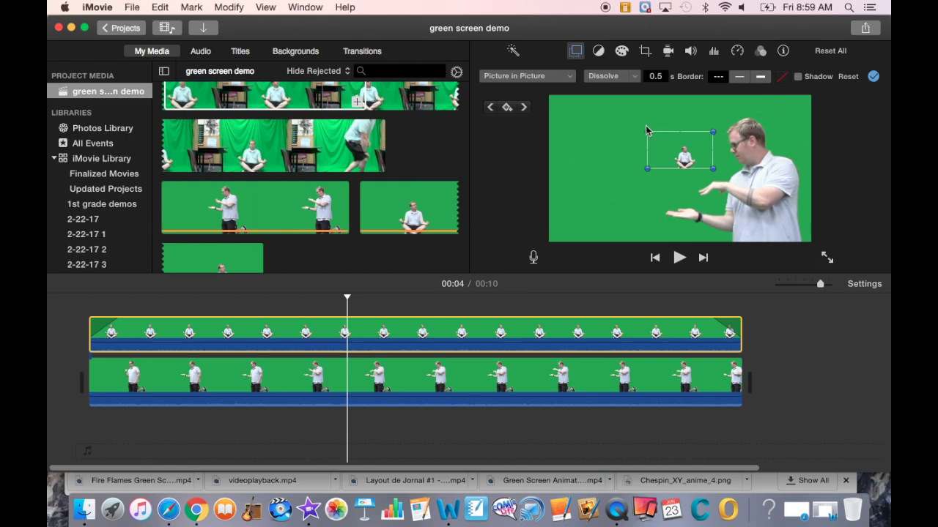
drag(644, 131, 591, 106)
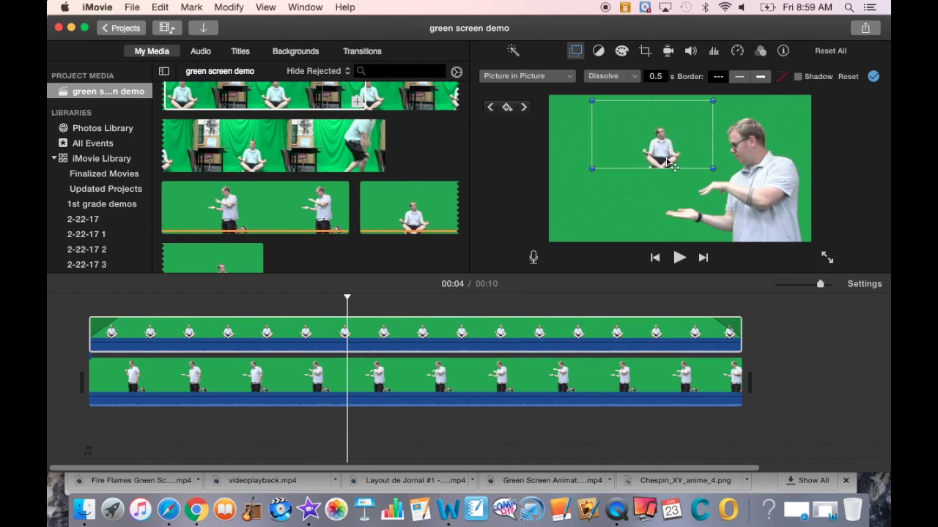
drag(668, 163, 683, 205)
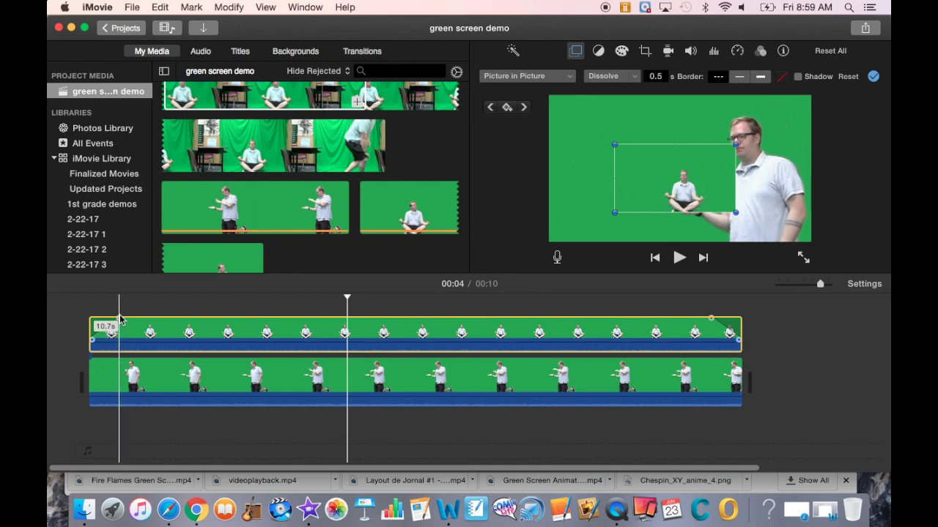
drag(121, 318, 57, 312)
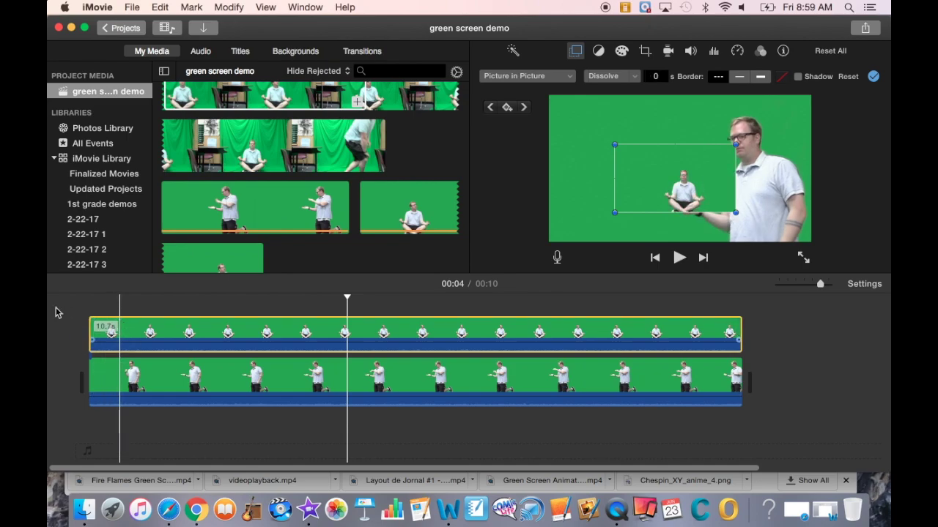
Return to the movie start and reselect the inset clip's picture-in-picture settings.
click(96, 306)
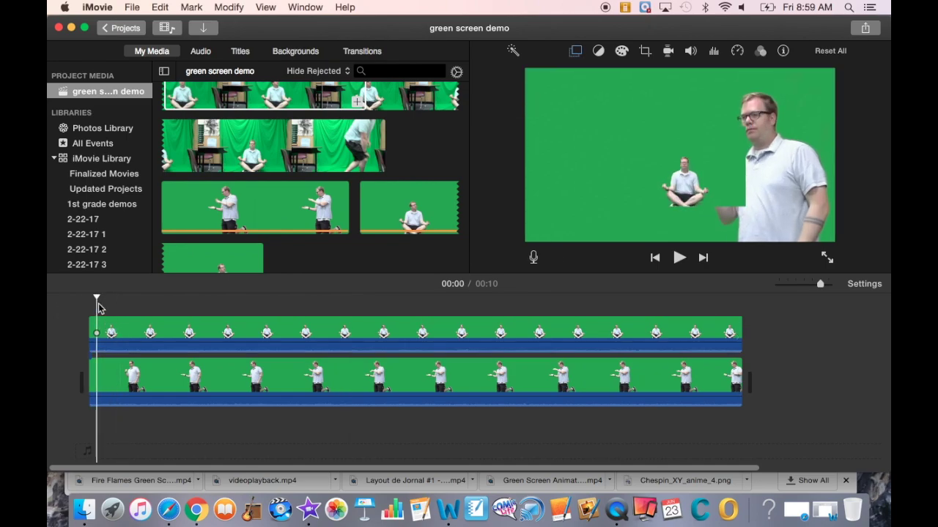
click(102, 329)
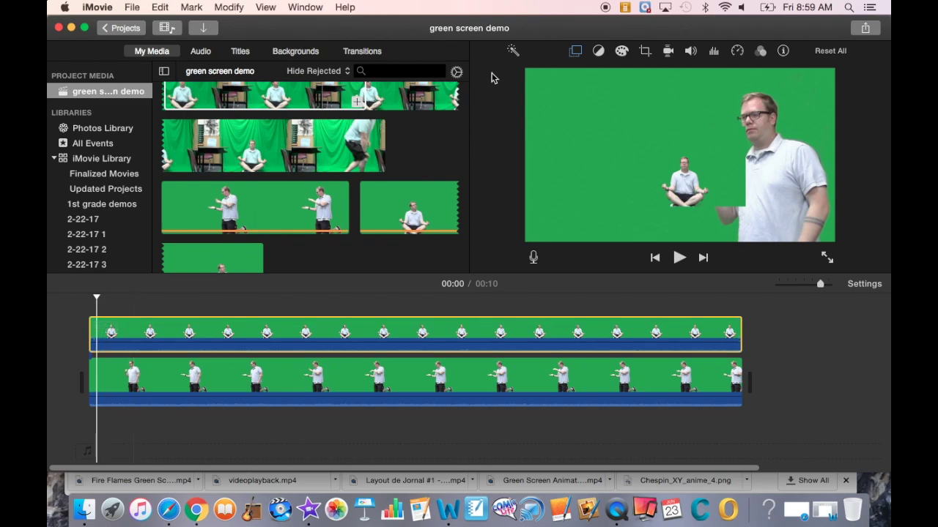
click(574, 51)
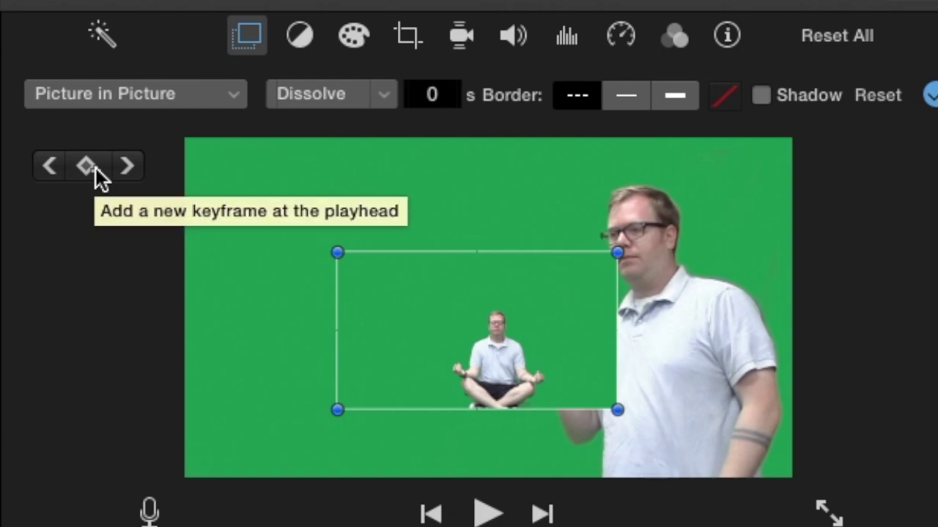
Add a keyframe at the inset's start and trim its beginning so it runs 10.0 s.
click(95, 168)
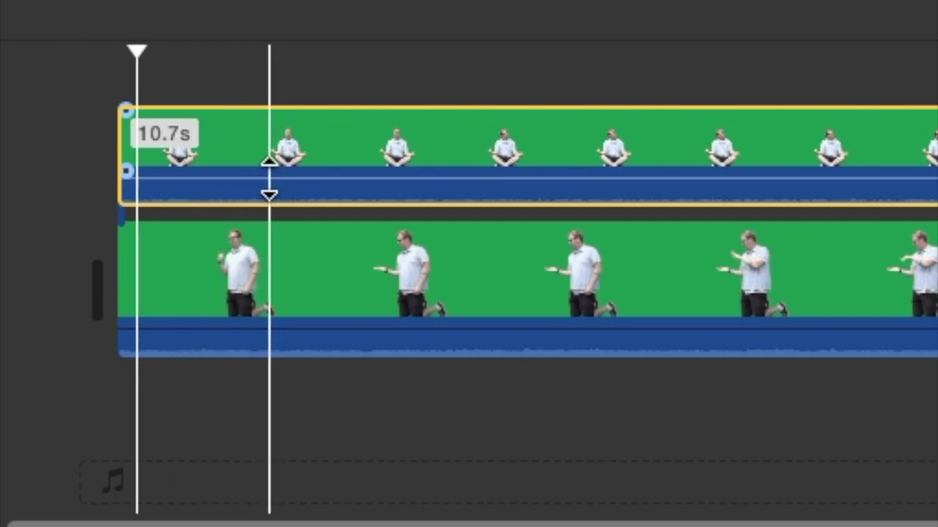
click(255, 154)
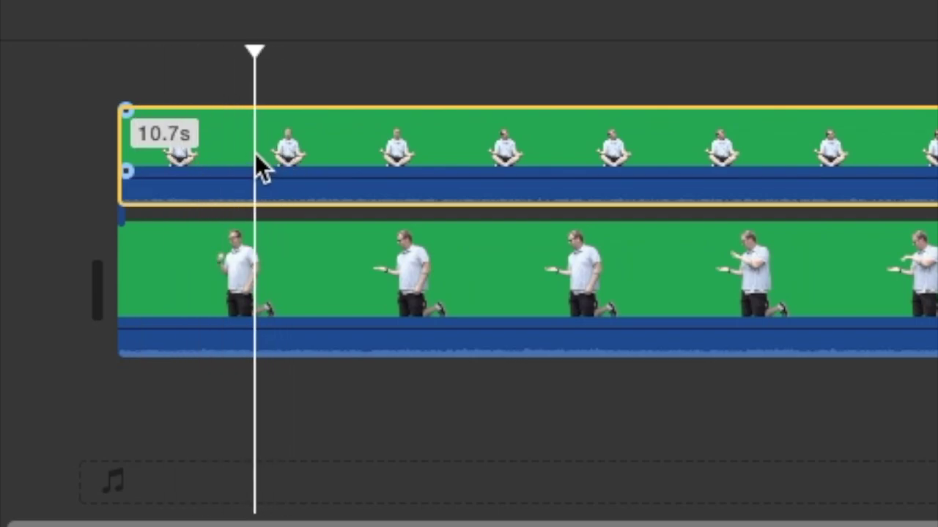
drag(118, 139, 295, 109)
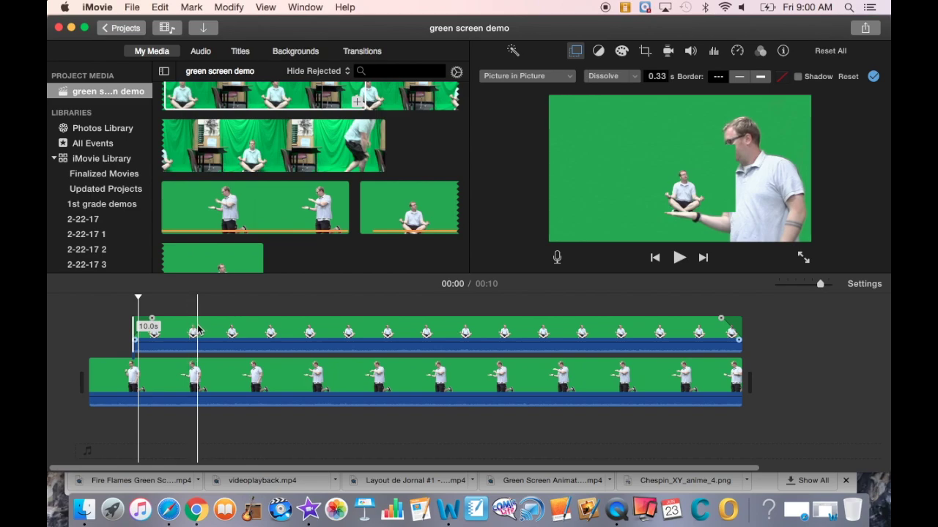
Keyframe the inset's position with small nudges at 00:01, 00:02 and 00:03.
click(164, 335)
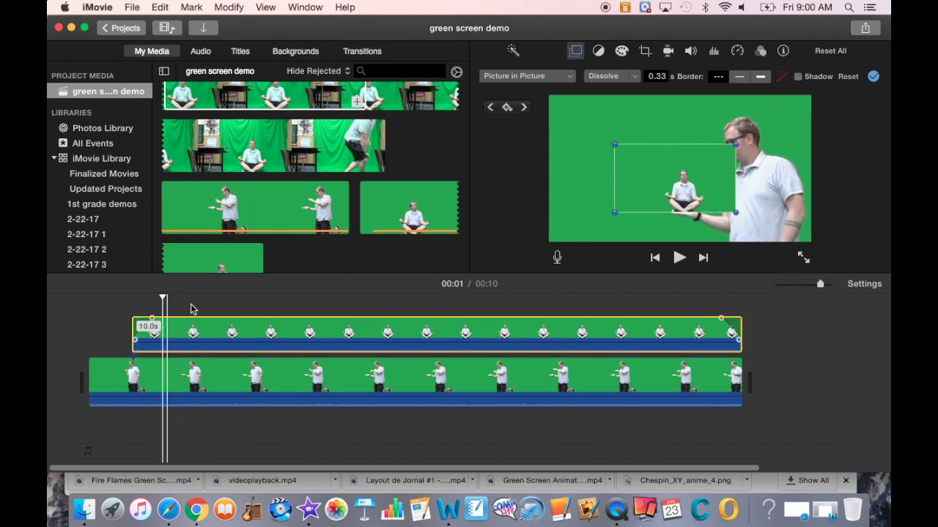
click(507, 110)
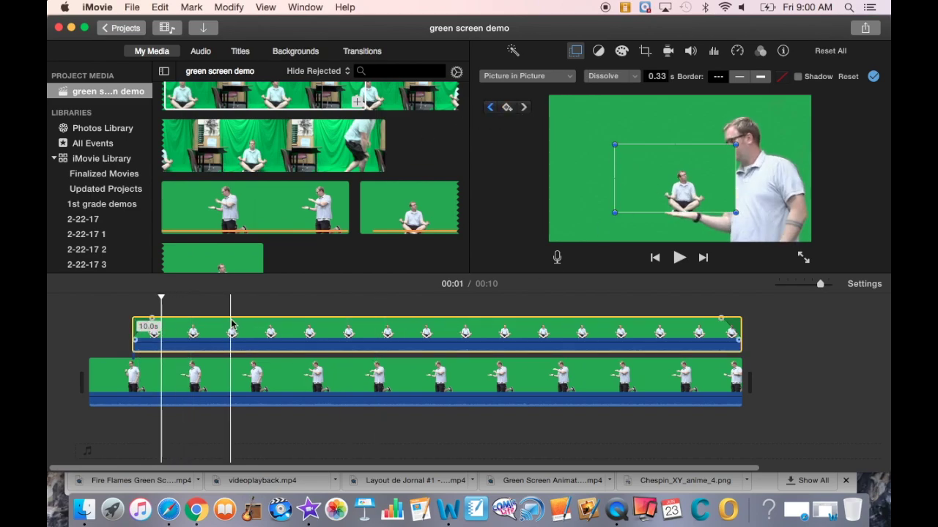
click(195, 333)
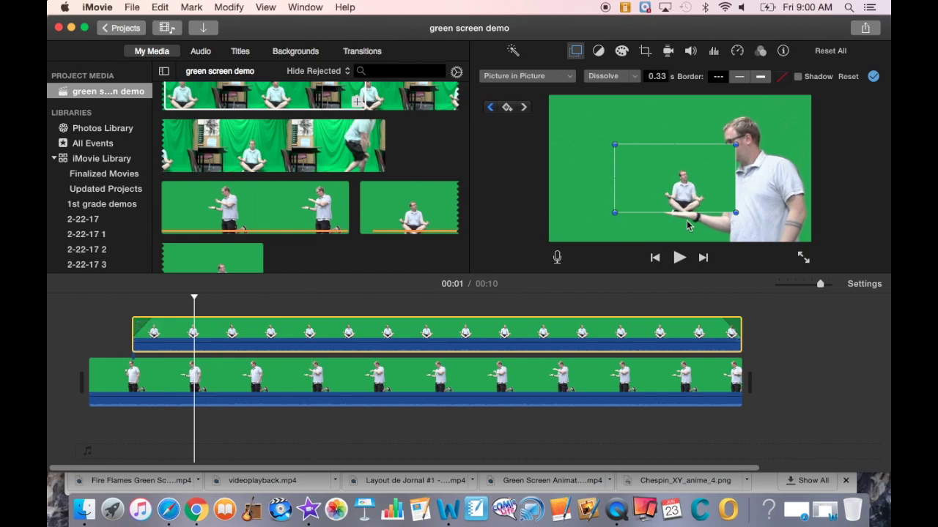
drag(661, 178, 649, 171)
click(207, 334)
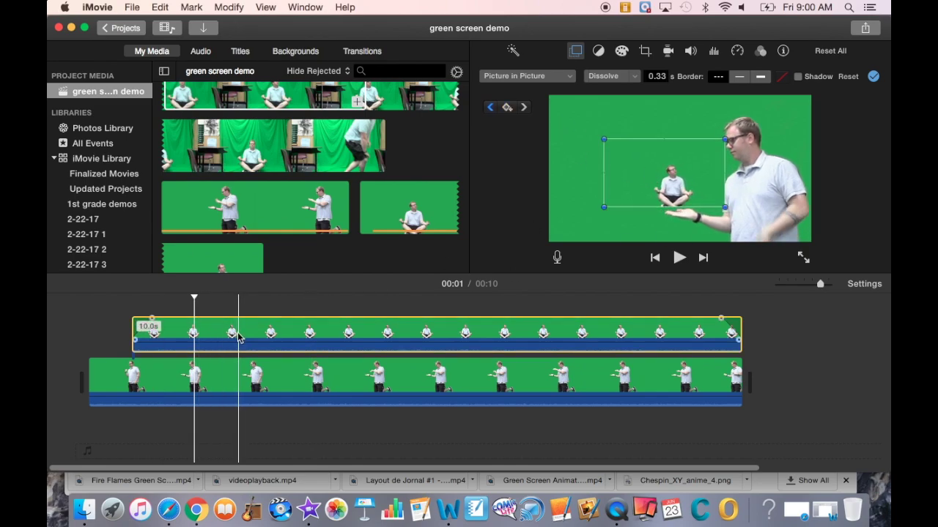
click(232, 334)
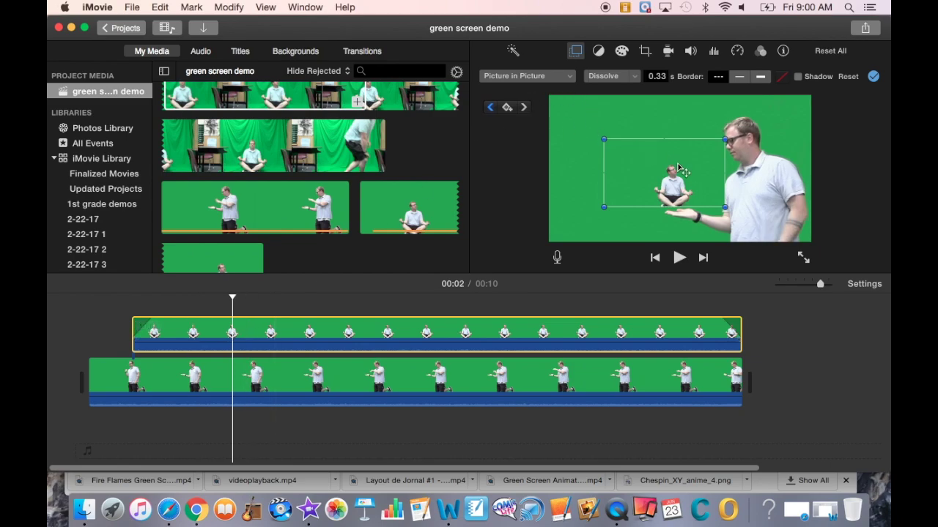
click(507, 108)
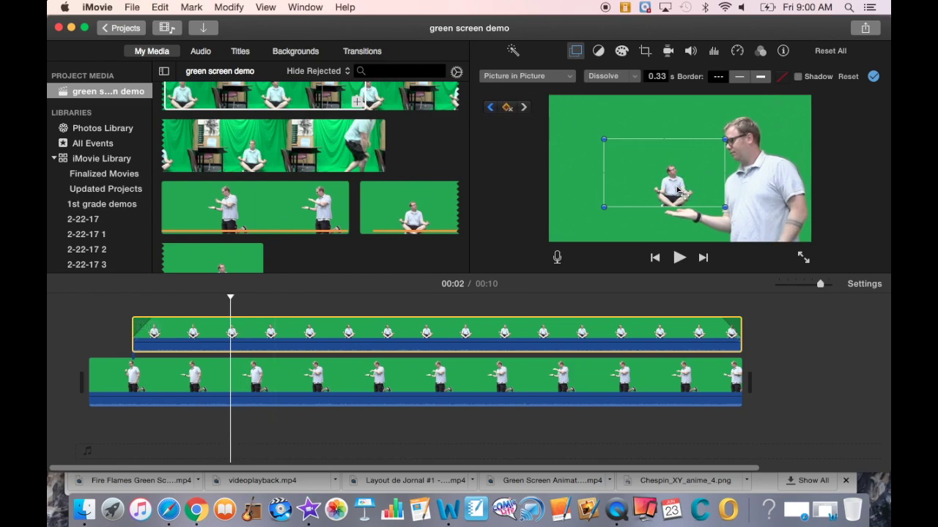
drag(680, 191, 686, 178)
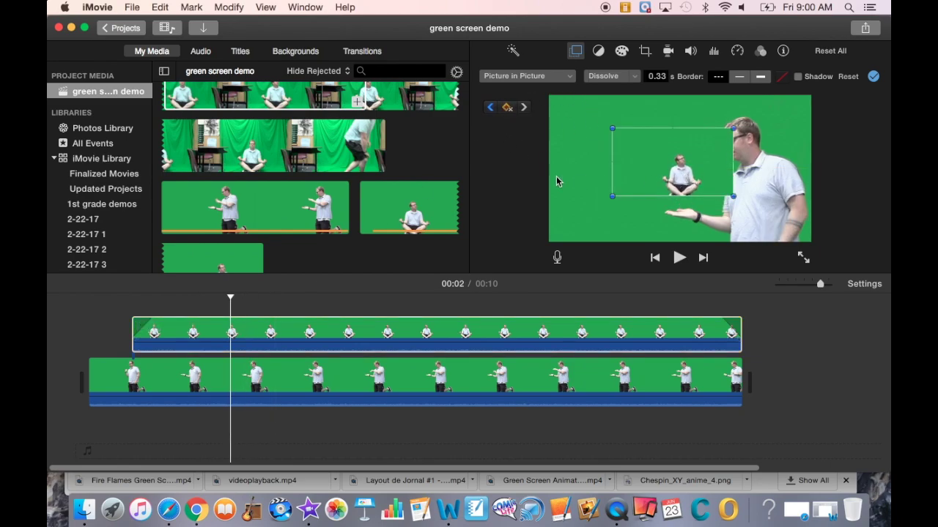
click(272, 334)
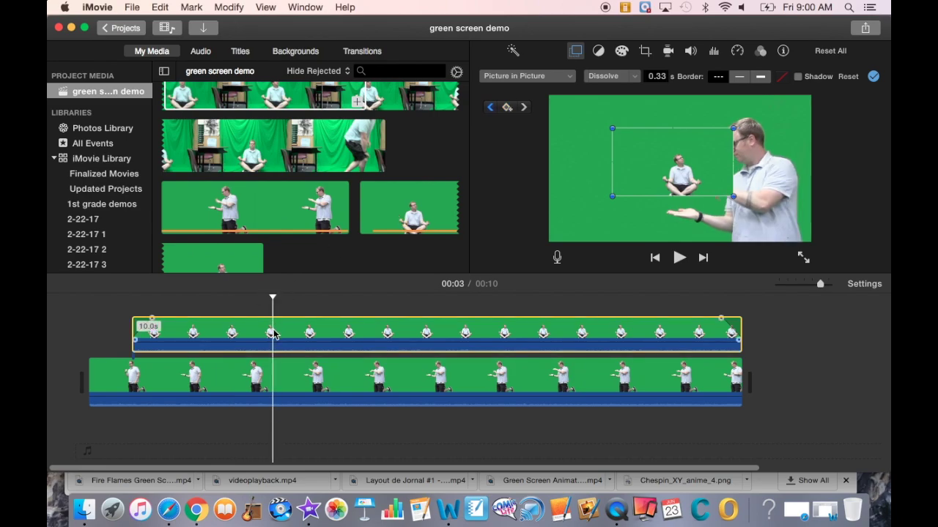
drag(689, 176, 685, 191)
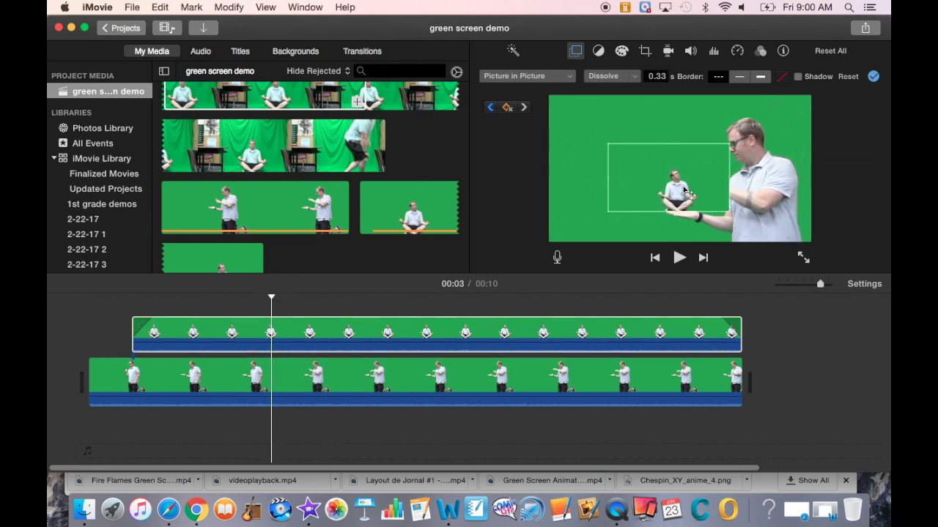
Keep animating the inset's position second by second through 00:07.
click(331, 333)
drag(679, 193, 658, 187)
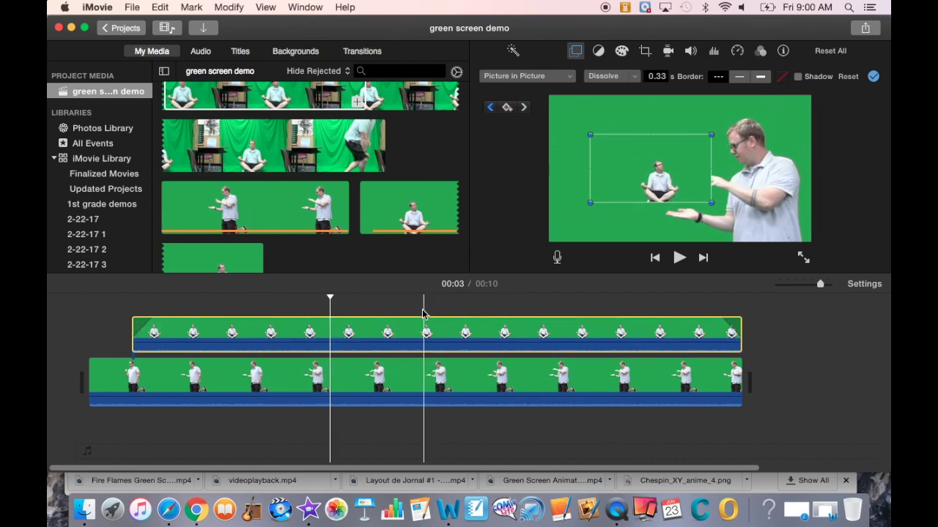
click(385, 330)
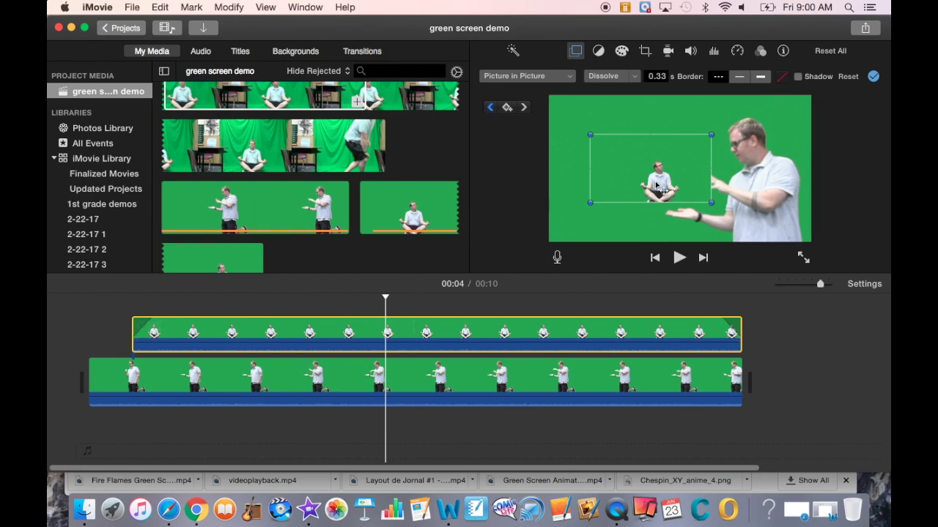
drag(657, 188, 670, 180)
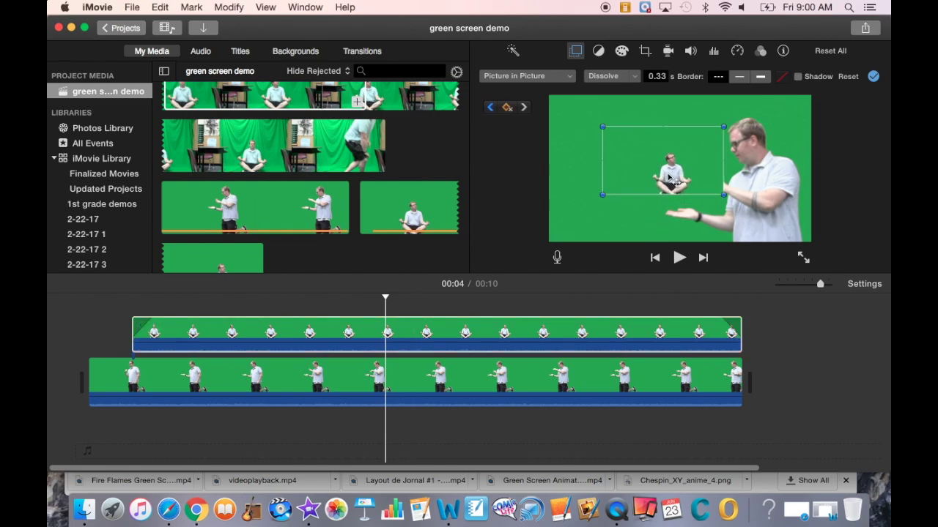
click(430, 332)
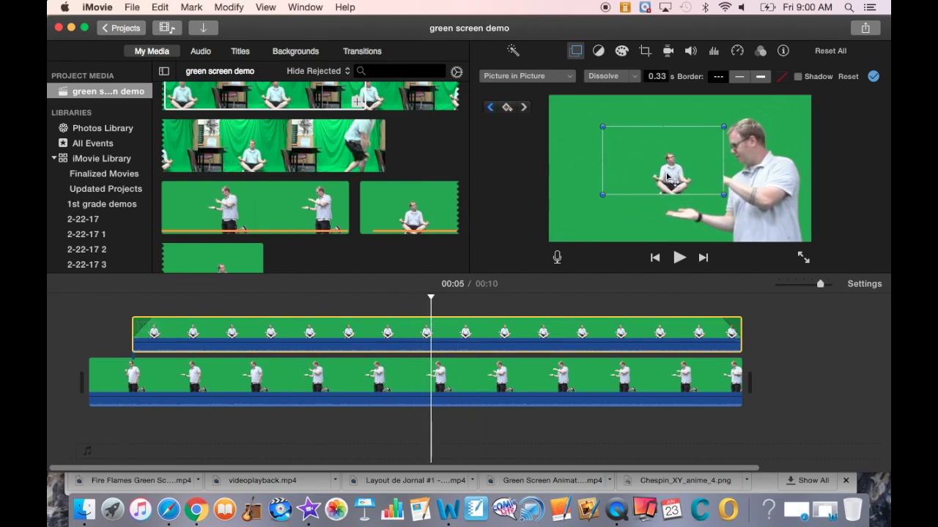
drag(667, 176, 669, 185)
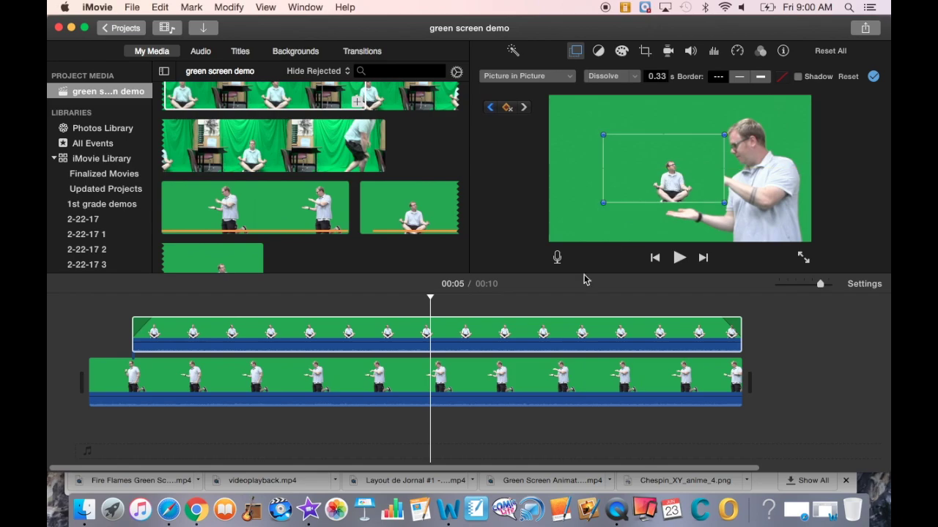
click(490, 331)
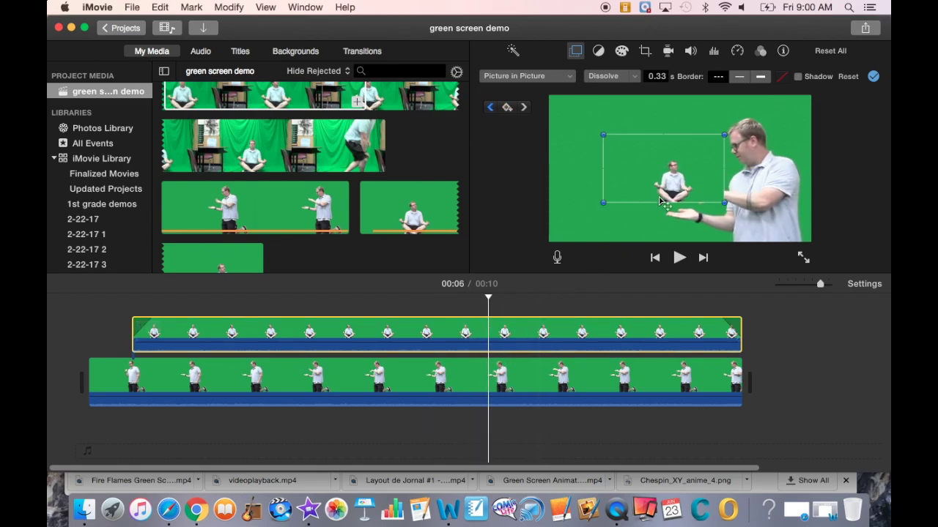
mouse_move(670, 192)
mouse_down()
mouse_move(658, 179)
mouse_move(667, 204)
mouse_up()
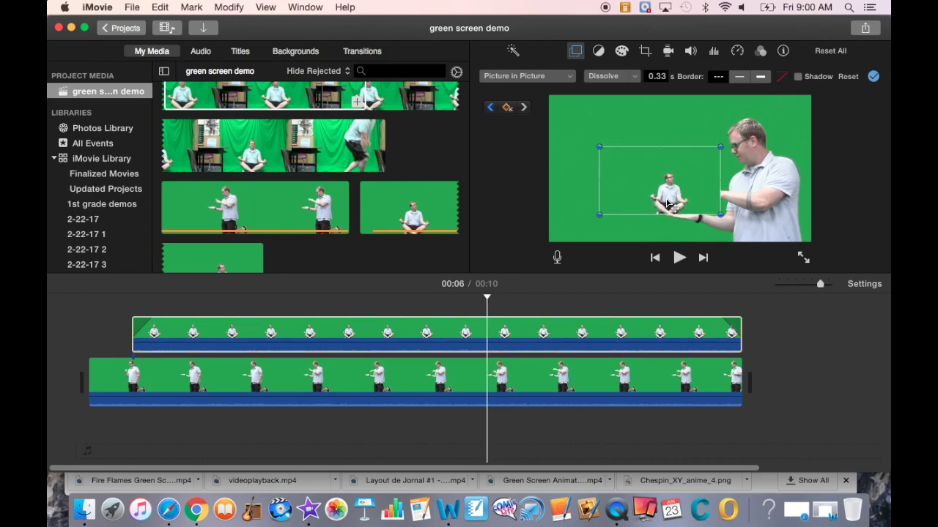
click(550, 336)
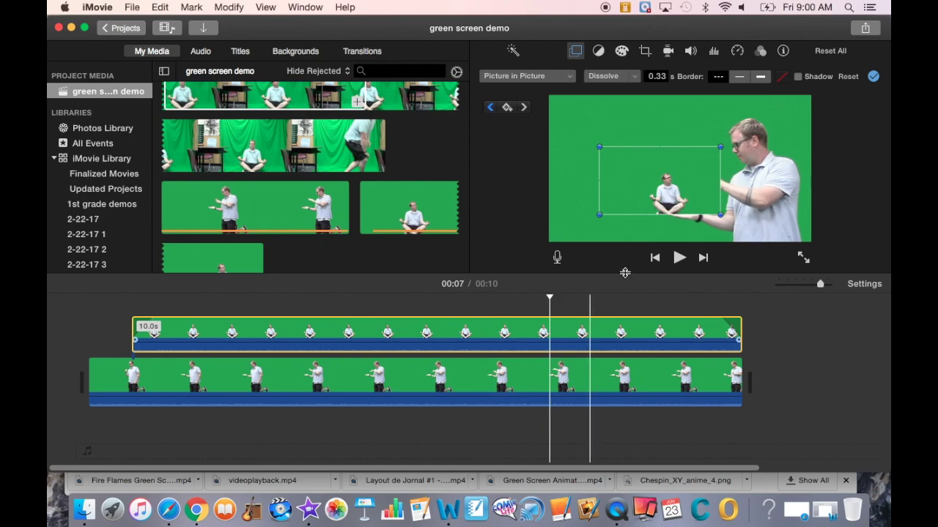
drag(674, 197, 669, 167)
Reposition the inset at 00:08, 00:09 and 00:10, then trim the overlay to 9.4 seconds.
click(622, 330)
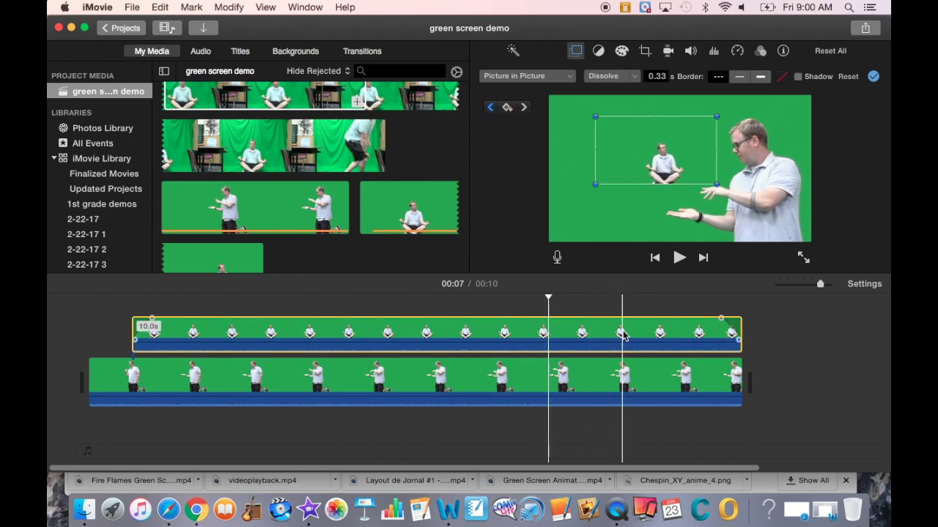
drag(671, 187, 678, 214)
click(672, 334)
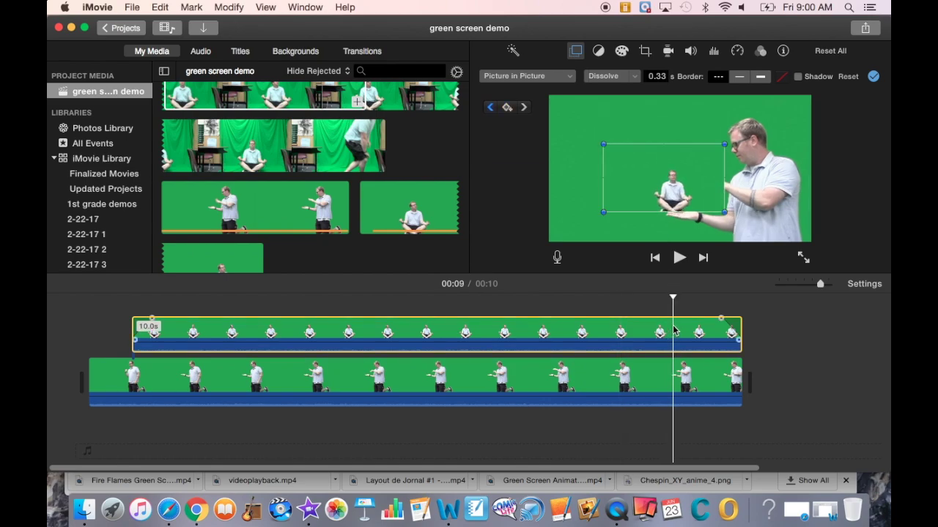
drag(676, 199, 686, 187)
click(702, 329)
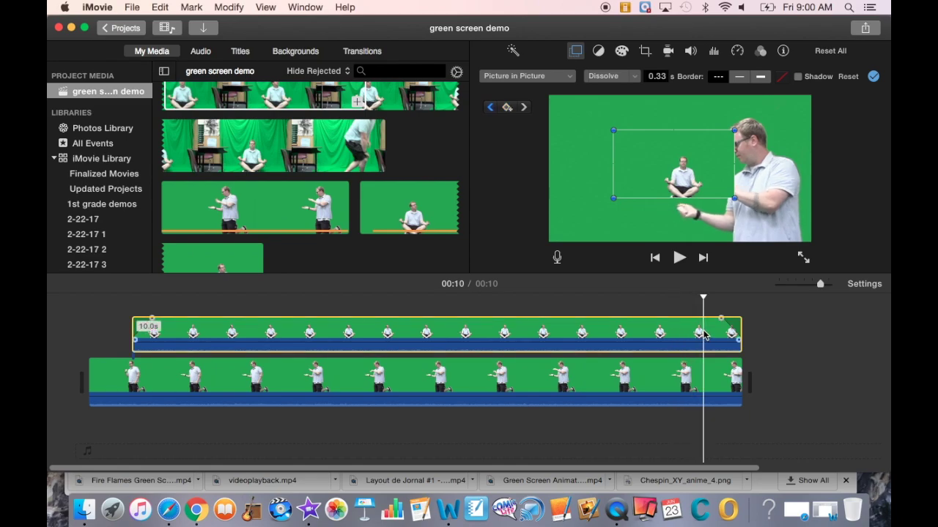
drag(685, 192, 691, 206)
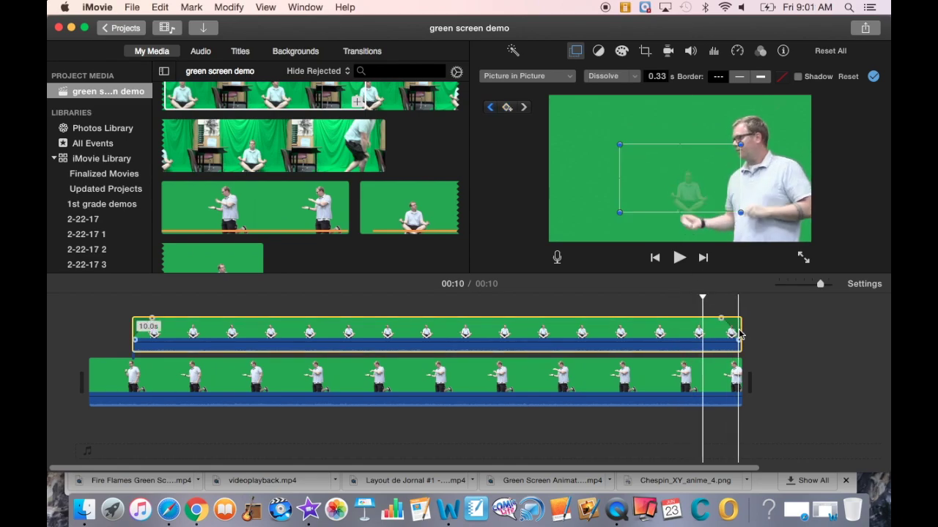
drag(739, 334, 708, 332)
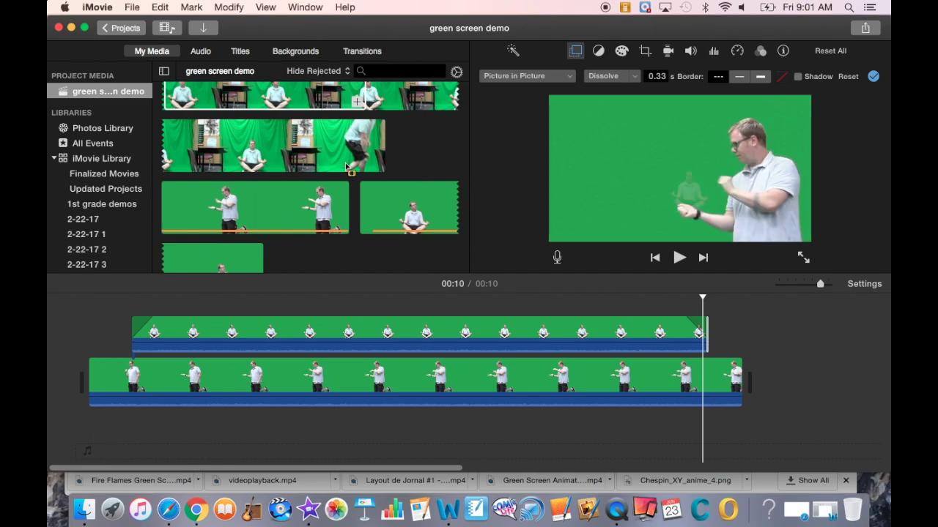
Replace the standing presenter clip with the Green background, starting from its beginning.
click(292, 53)
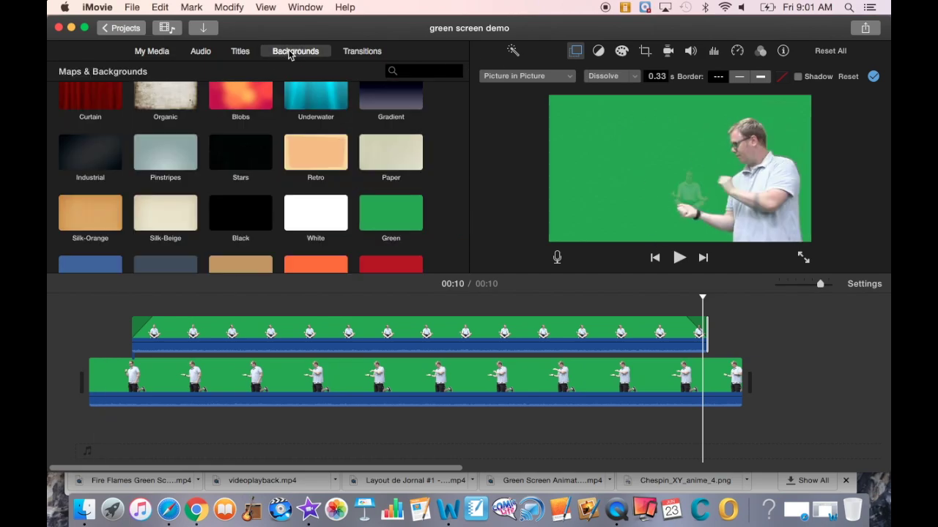
drag(401, 216, 349, 382)
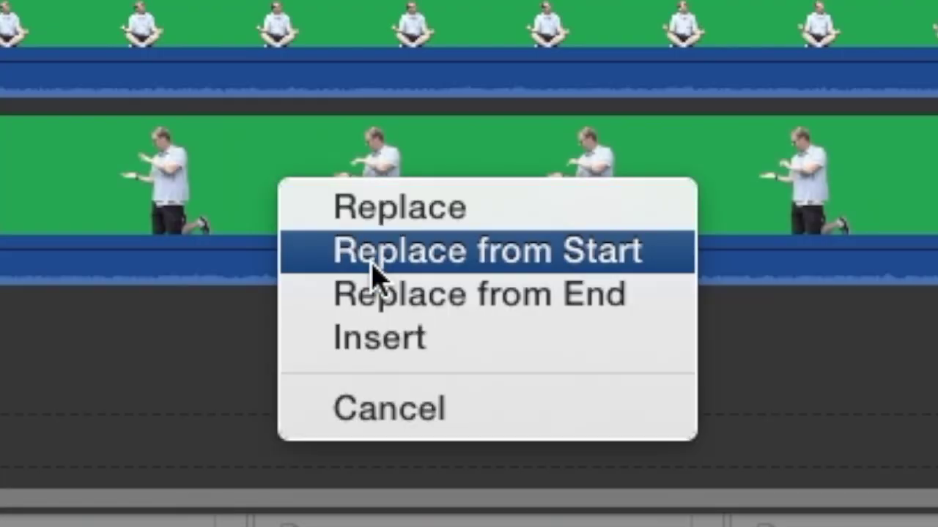
click(371, 266)
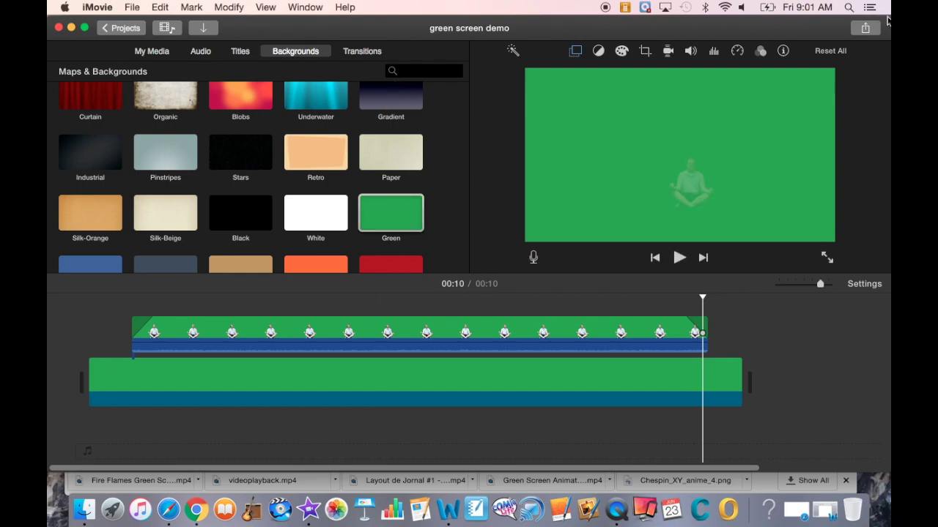
Export the seated figure over green as a file named 3 and dismiss the success notice.
click(865, 28)
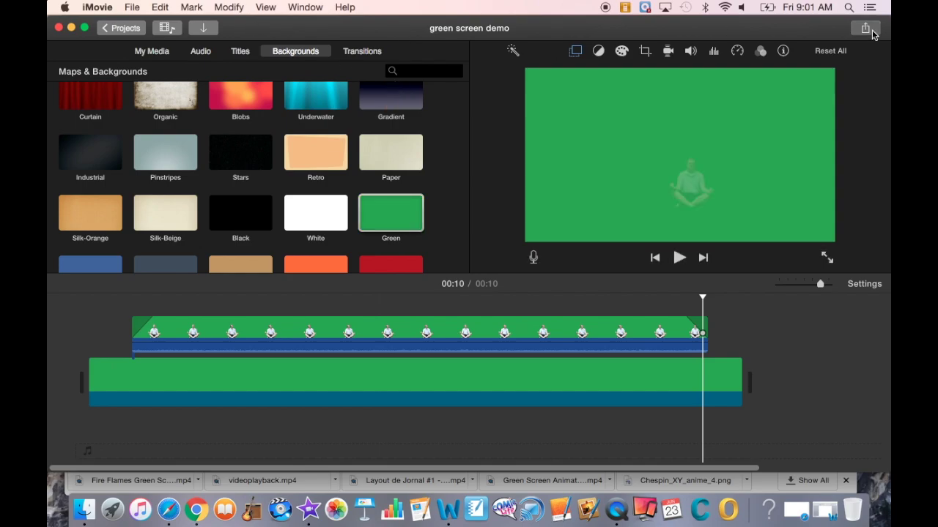
click(808, 158)
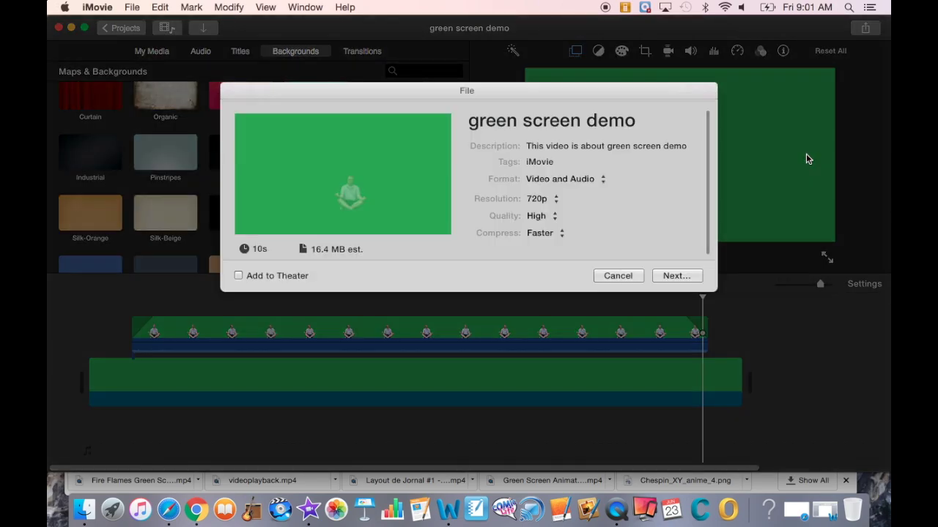
click(676, 276)
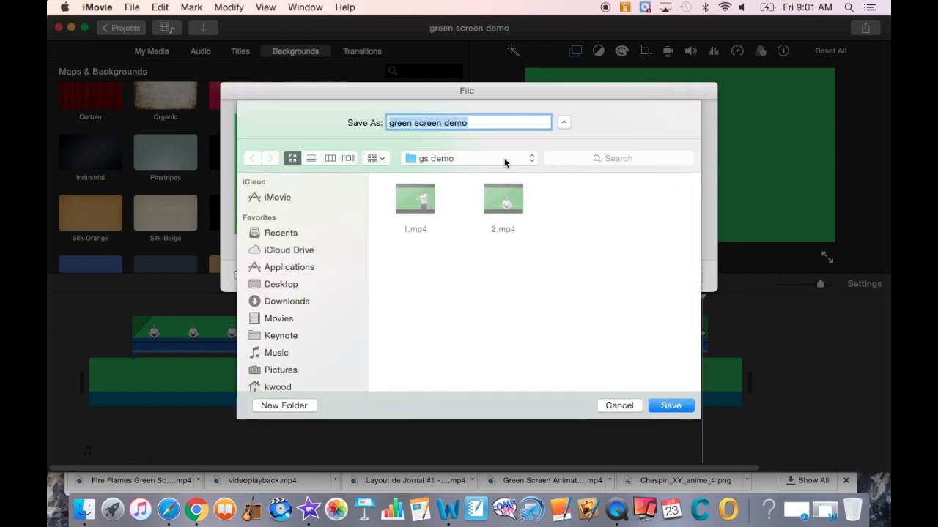
text(3)
key(Return)
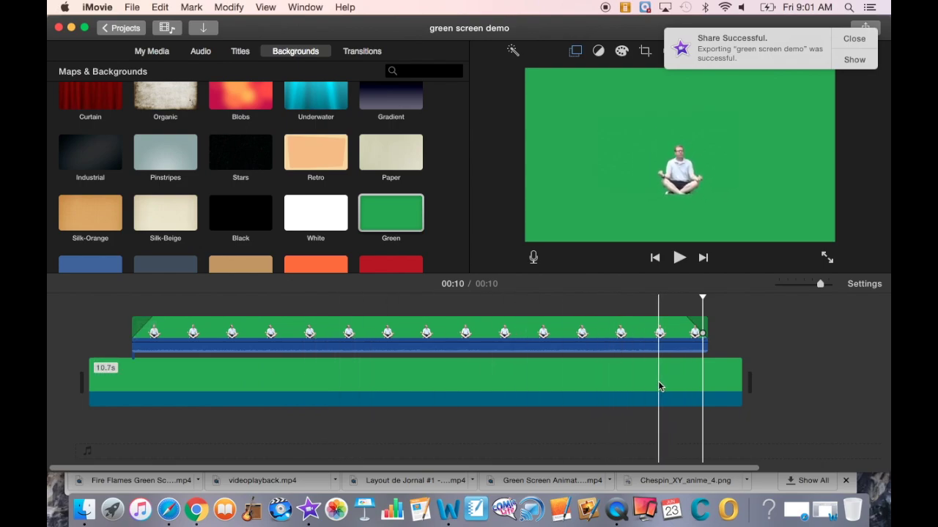
click(855, 39)
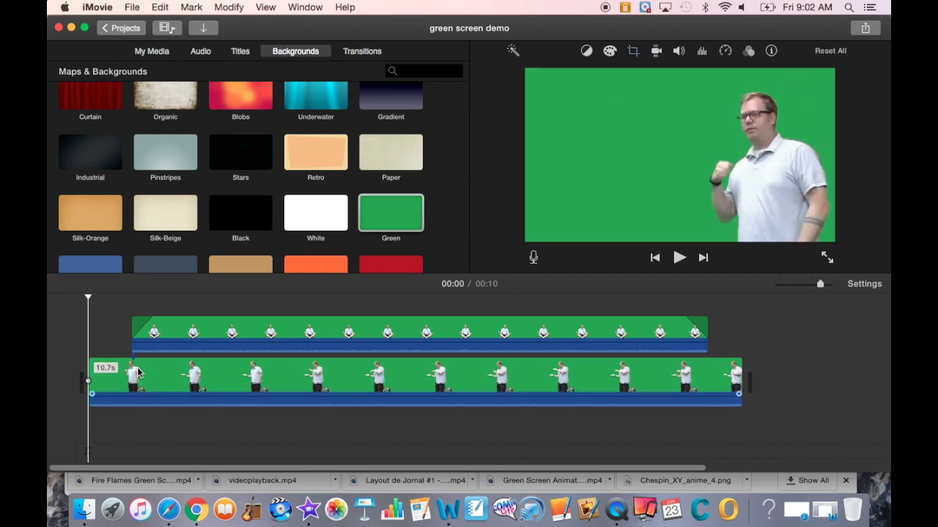
Delete the old seated-figure overlay and bring 3.mp4 from Finder above the presenter clip.
click(199, 335)
key(Delete)
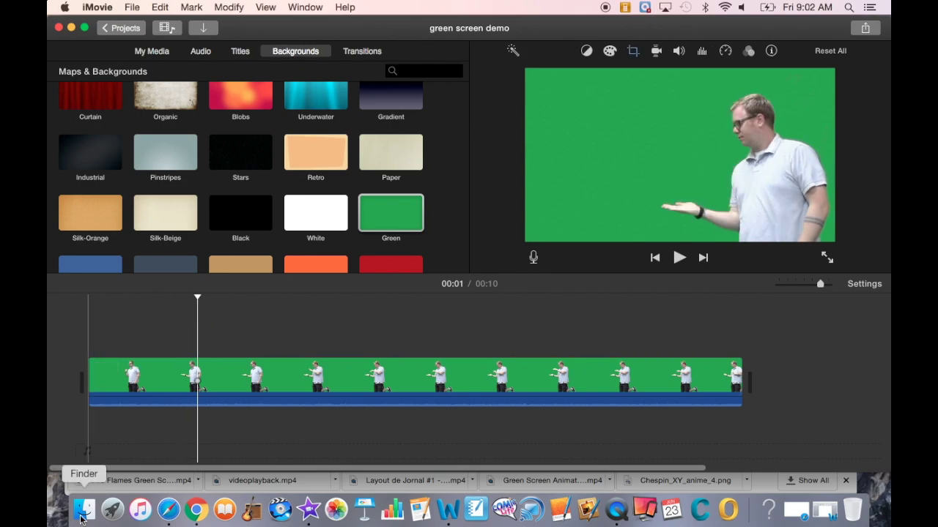
click(84, 509)
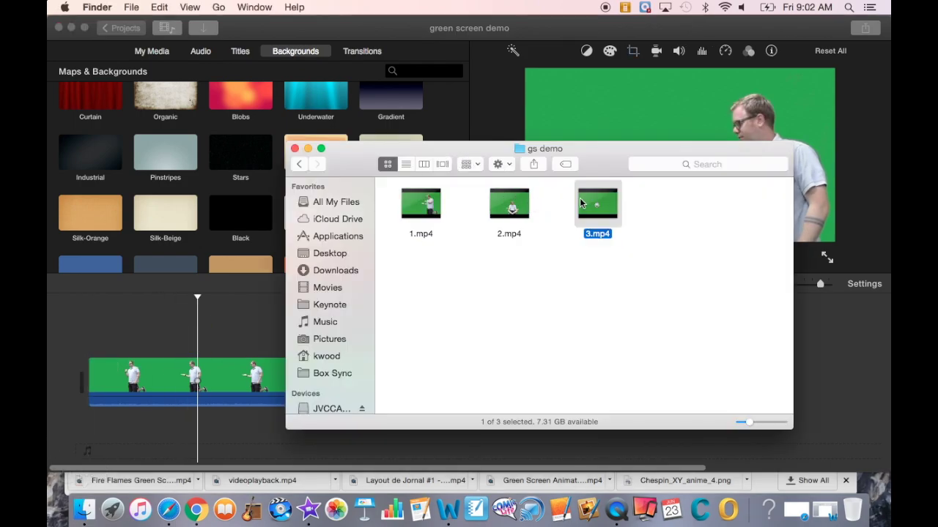
drag(597, 205, 93, 317)
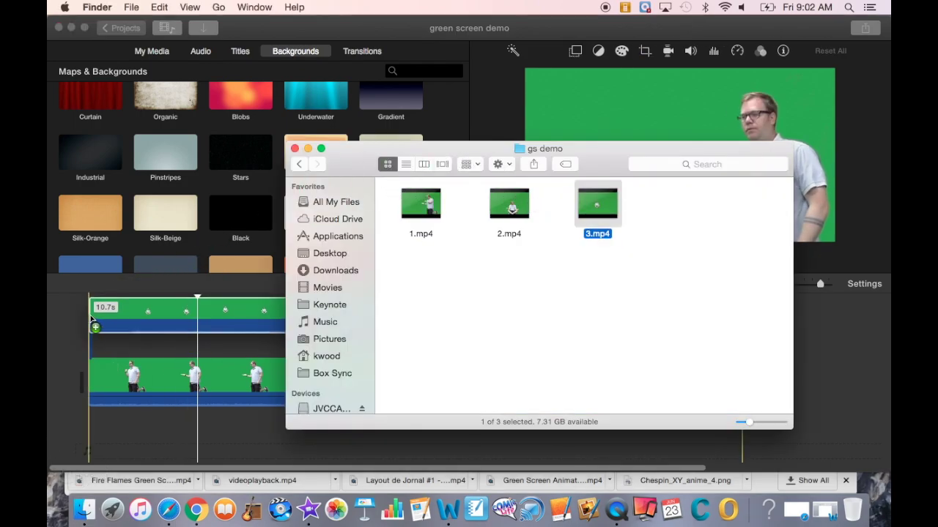
drag(92, 318, 90, 317)
Give the 3.mp4 overlay the Green/Blue Screen style and play the composite full screen.
click(190, 328)
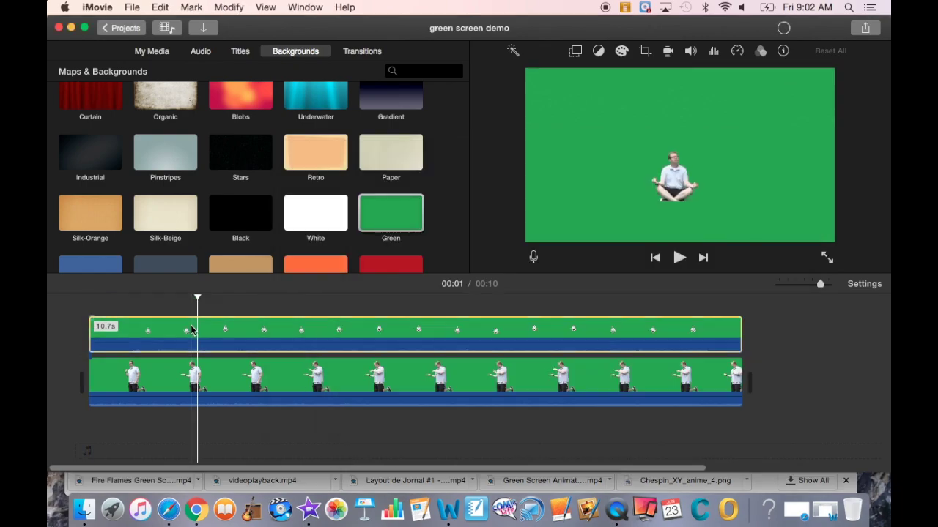
click(576, 51)
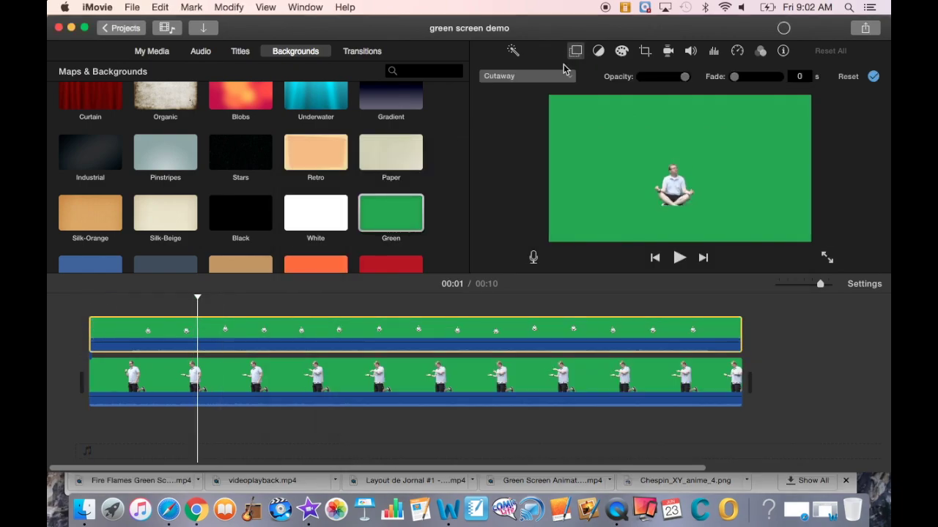
click(561, 77)
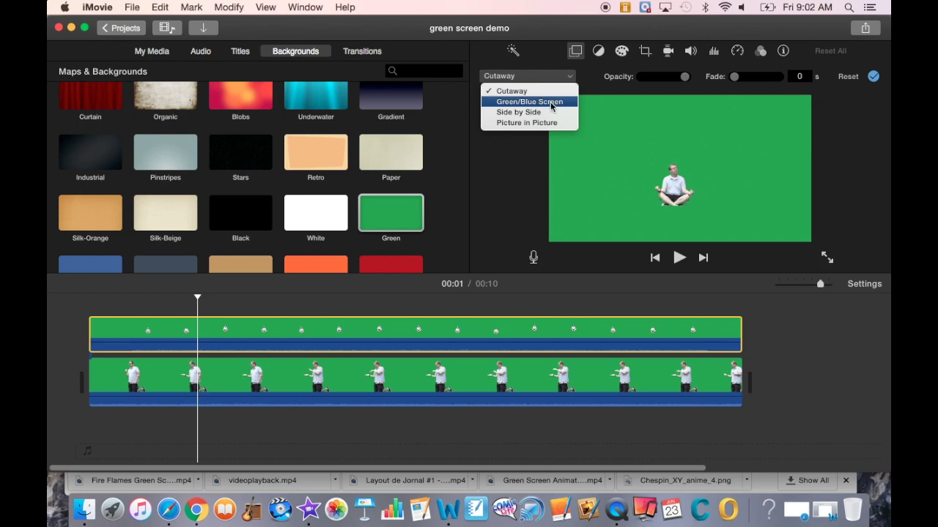
click(551, 103)
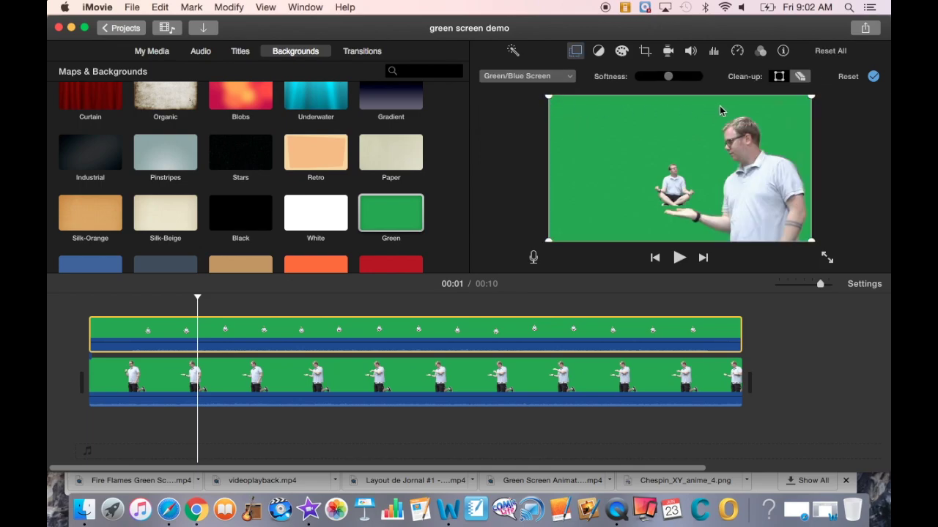
click(874, 77)
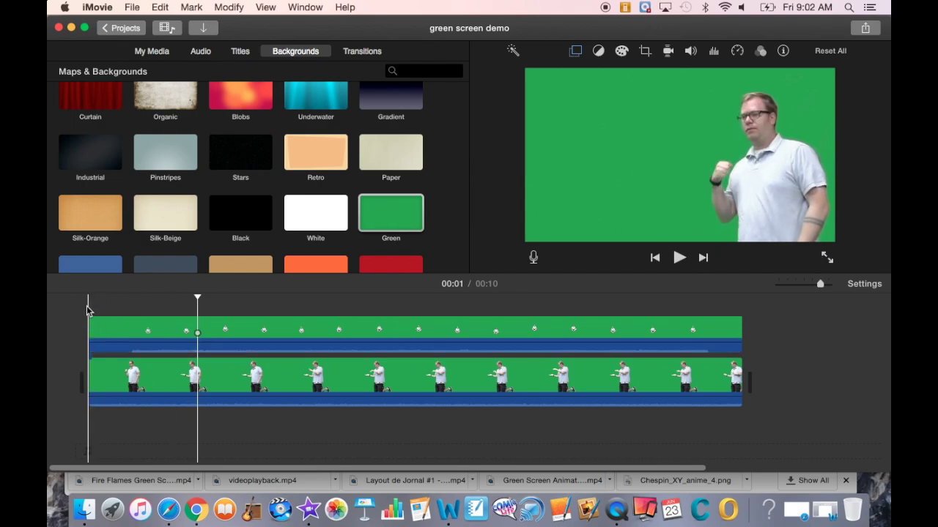
click(828, 257)
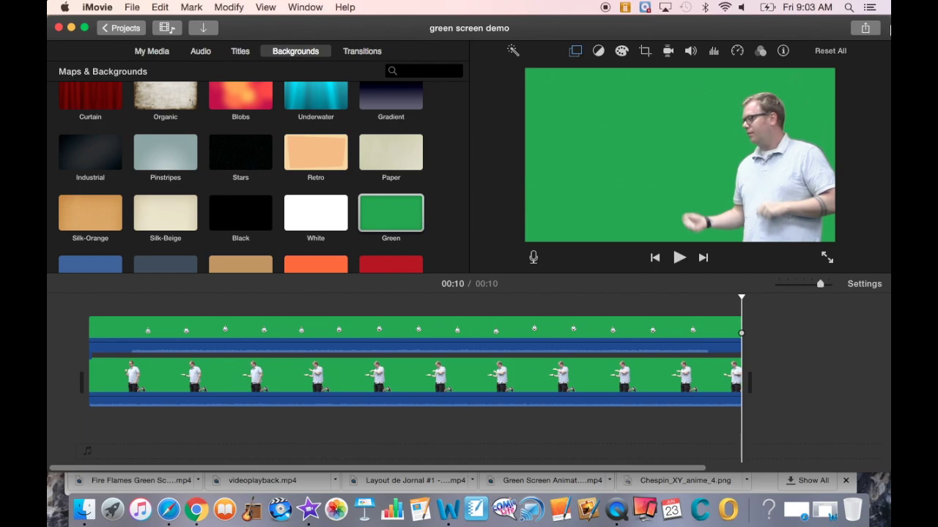
Export the keyed composite via Share > File, saving it under the name 4.
click(866, 29)
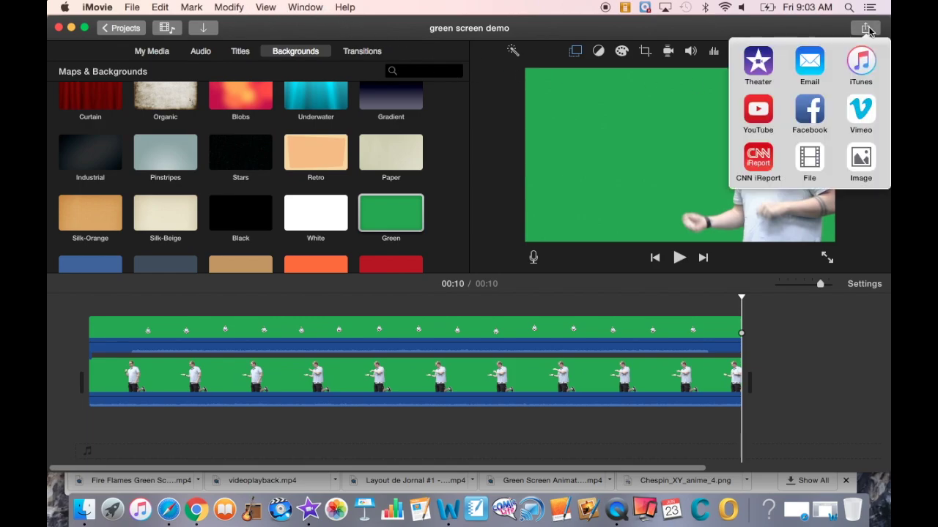
click(812, 161)
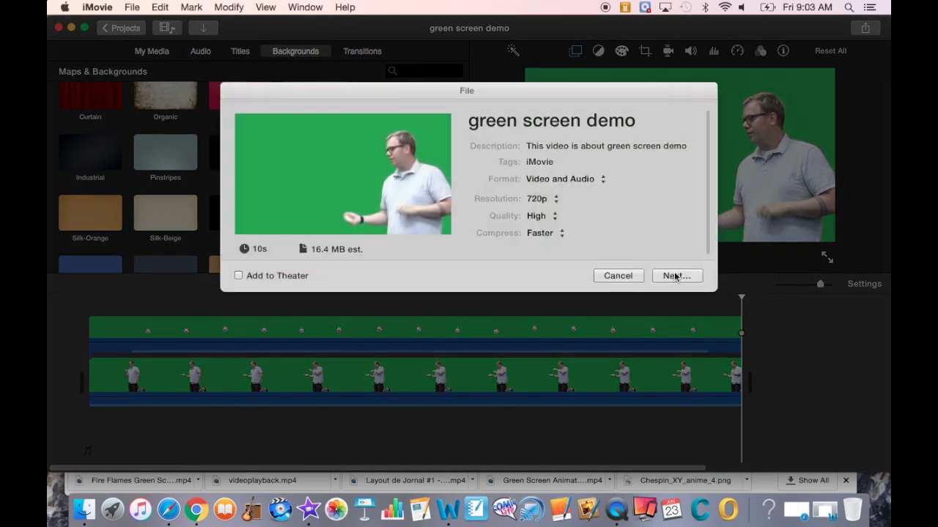
click(674, 276)
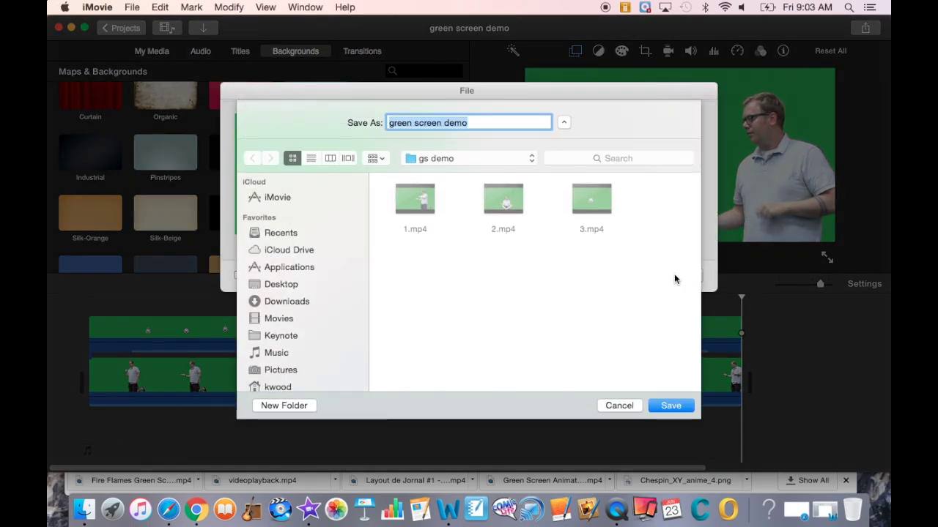
key(Return)
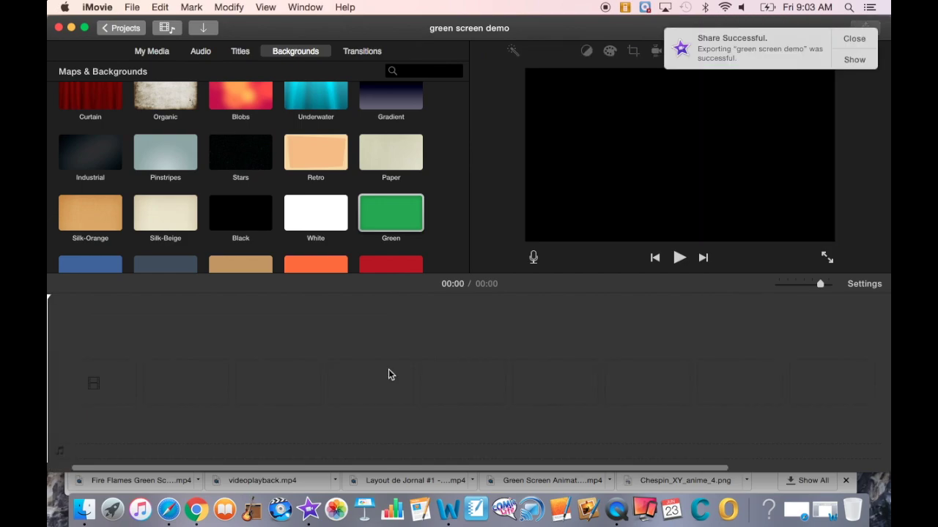
Add the Curtain background, place 4.mp4 from Finder above it, and stretch the curtain to match.
drag(89, 339, 94, 379)
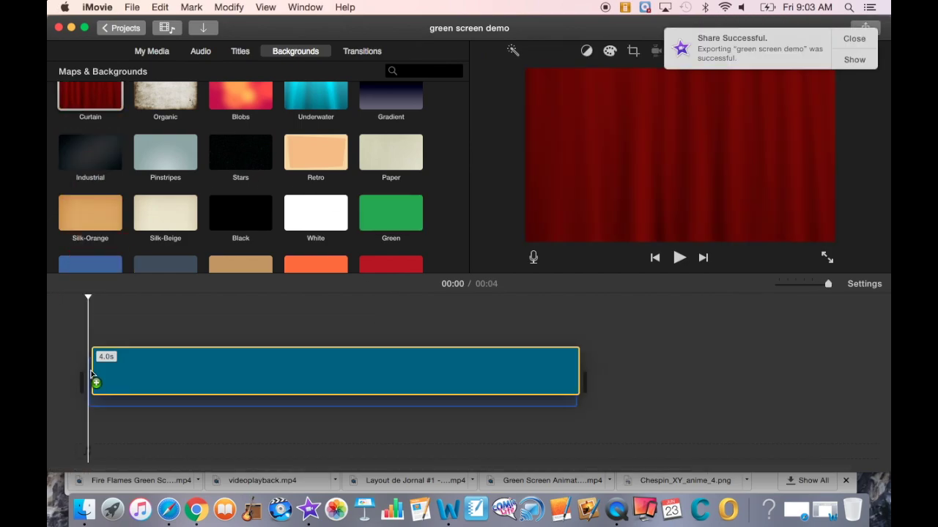
click(81, 521)
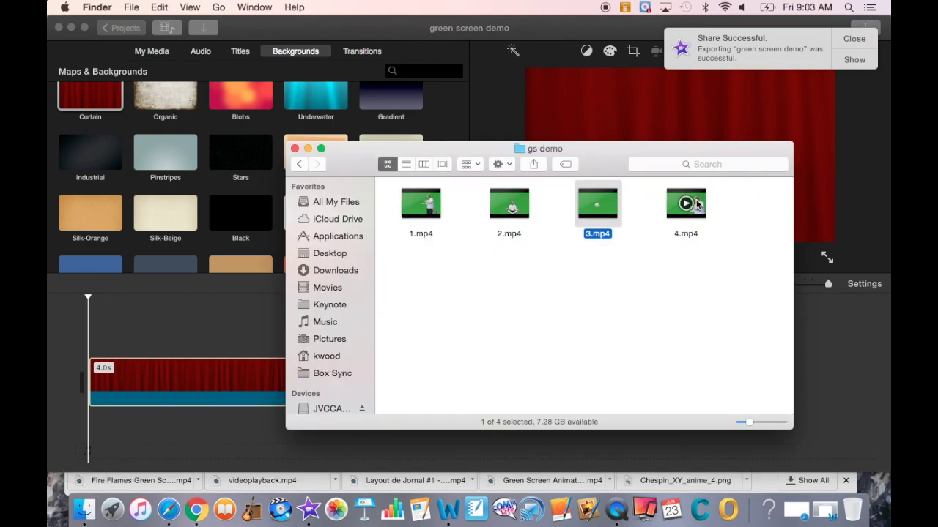
drag(696, 205, 95, 327)
click(244, 405)
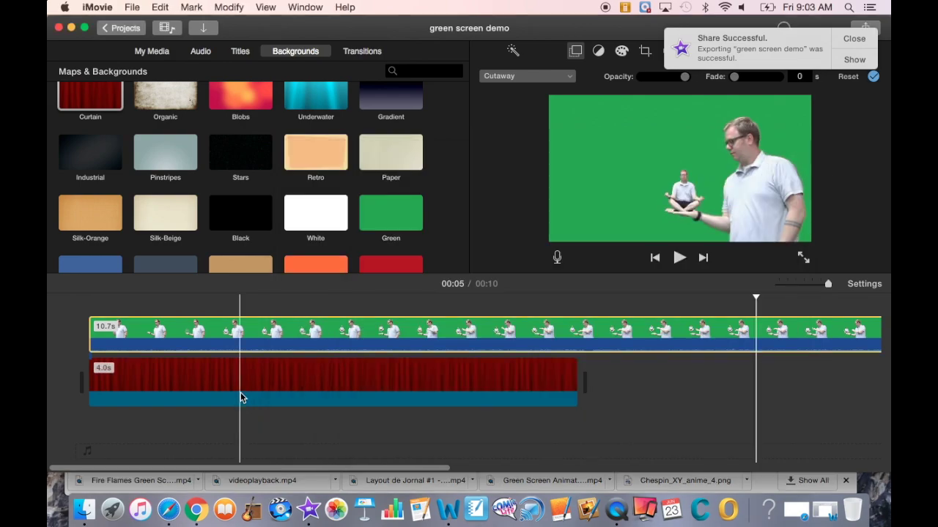
drag(570, 380, 552, 375)
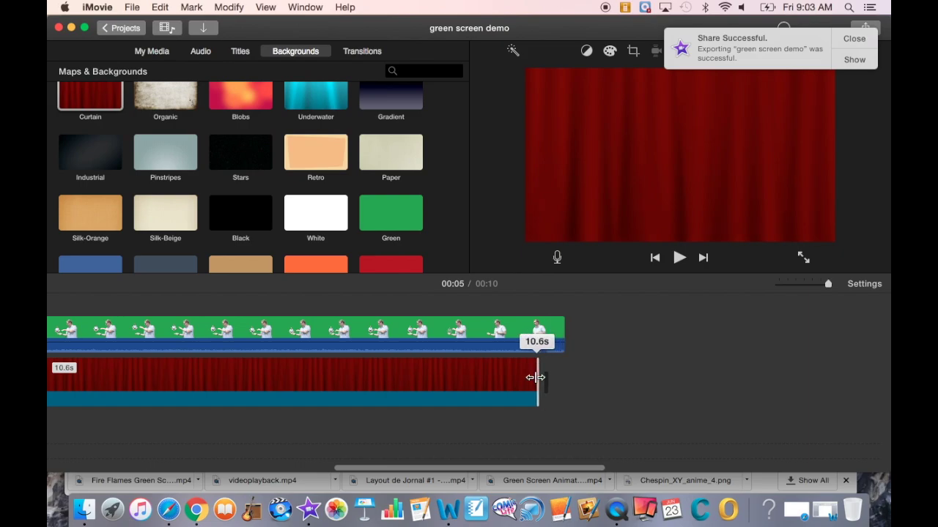
drag(546, 381, 546, 381)
Select the 4.mp4 overlay and choose Green/Blue Screen as its overlay style.
click(551, 331)
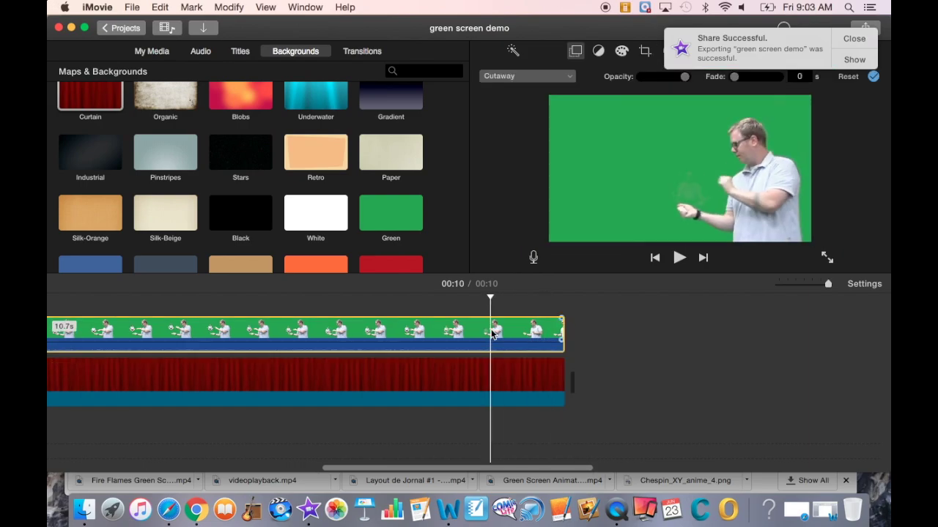
click(556, 80)
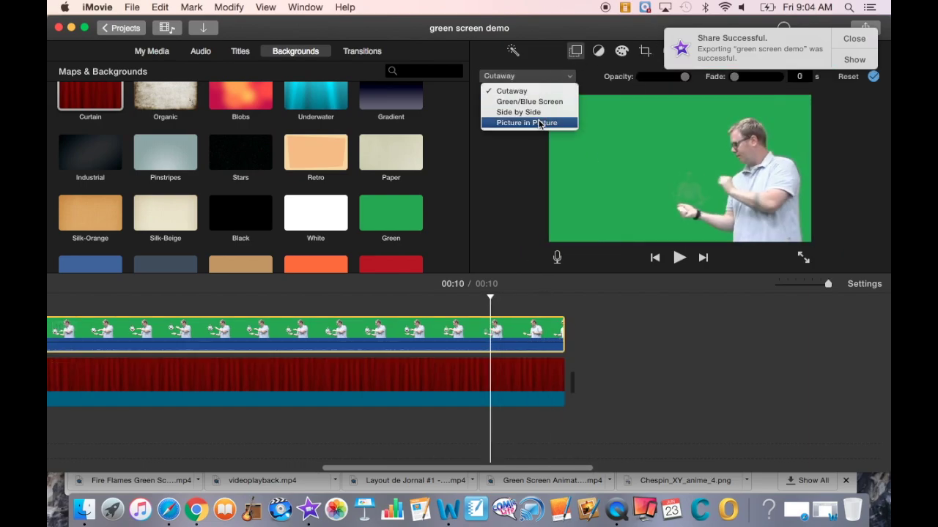
click(535, 102)
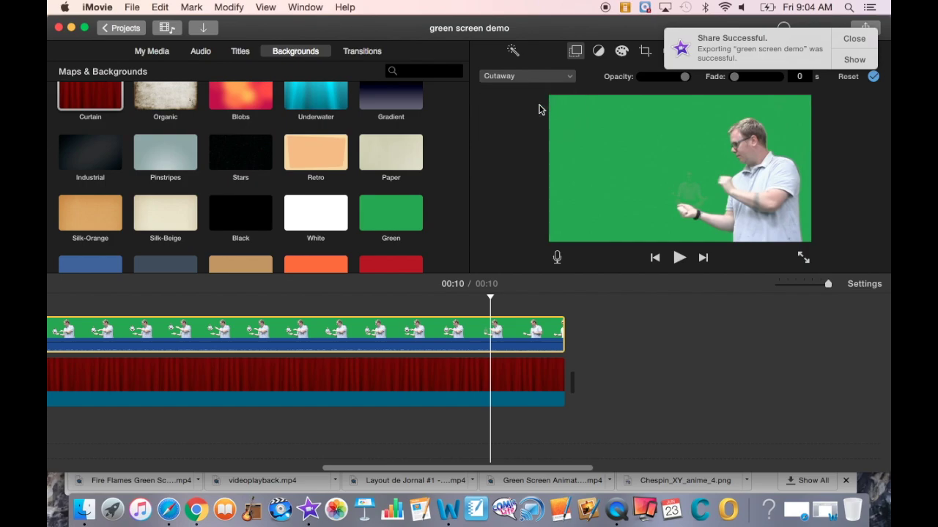